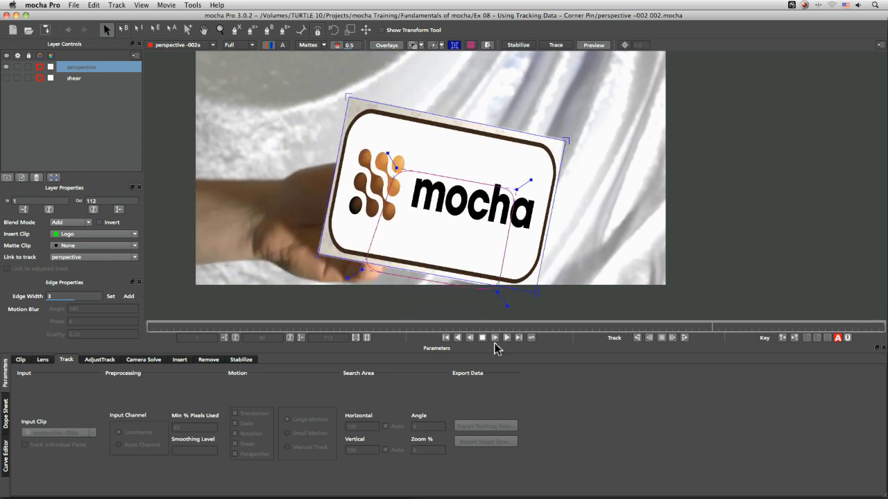
Hide the layer spline overlay in the viewer and play back the clip with the tracked logo insert
key("space")
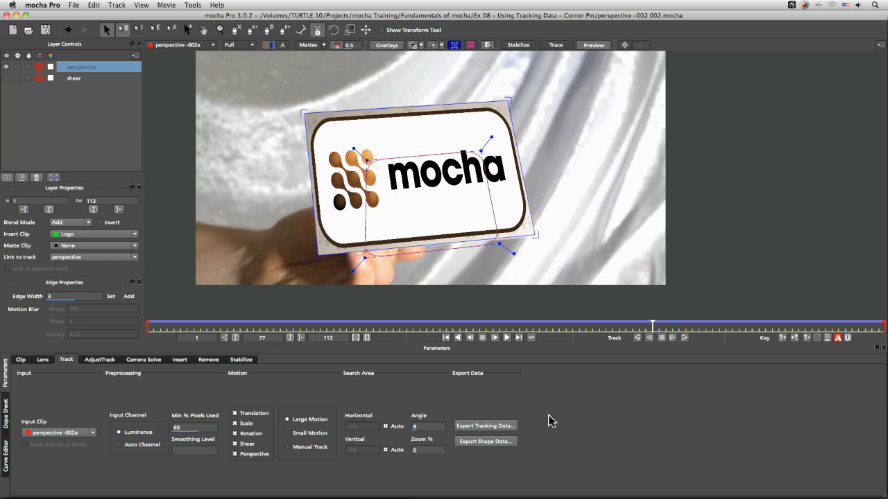
left_click(415, 45)
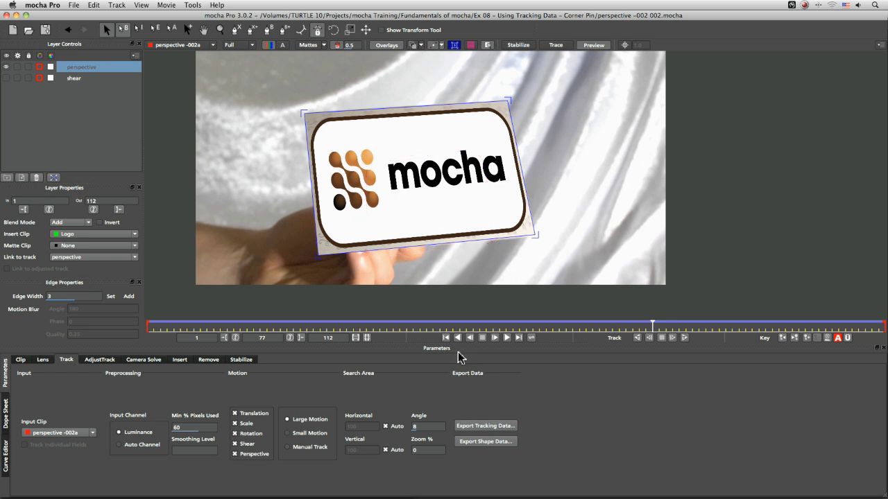
left_click(504, 339)
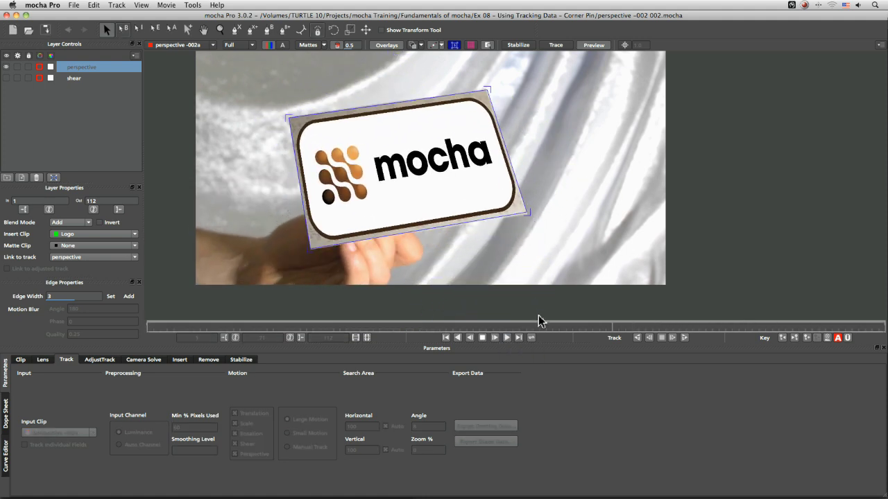
left_click(483, 339)
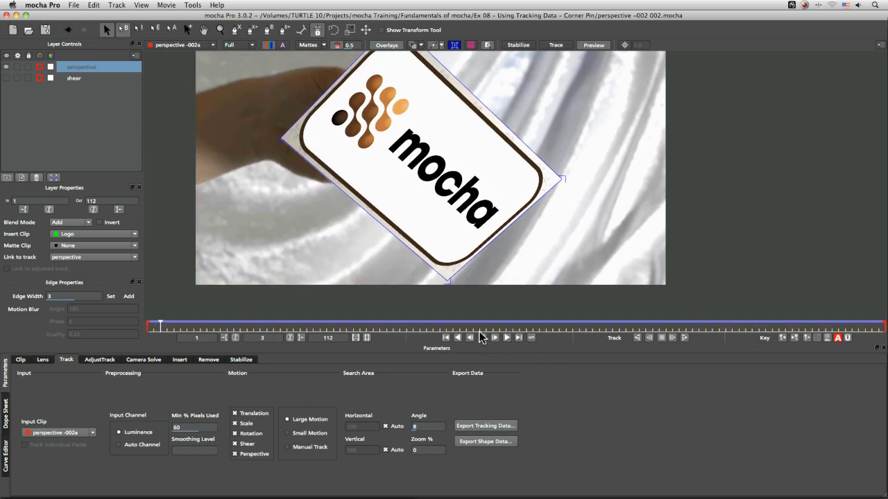
Preview the perspective layer with the Grid8x8 and Grid16x16 insert clips and restore the Logo clip
left_click(130, 235)
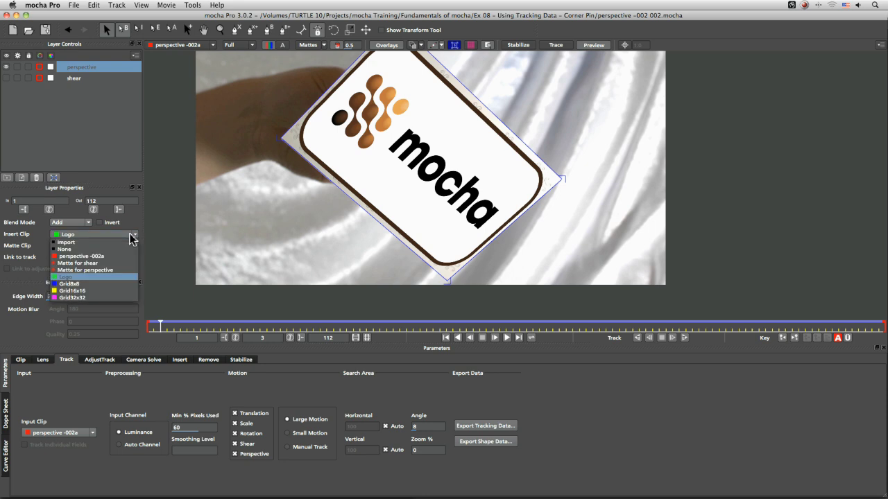
left_click(104, 284)
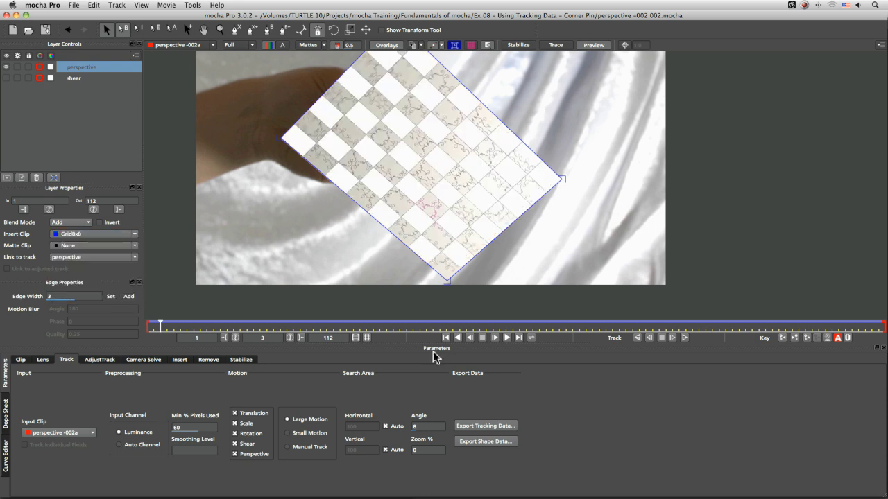
left_click(118, 236)
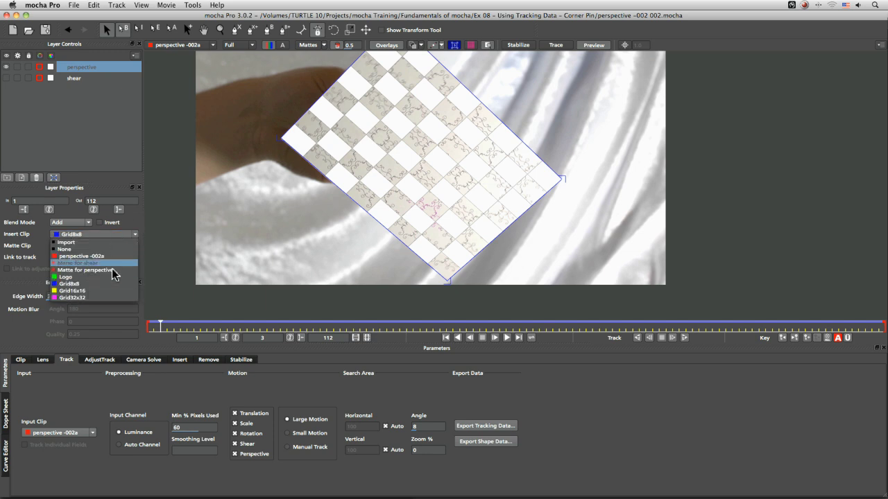
left_click(111, 291)
left_click(130, 236)
left_click(115, 276)
Import big texture.tif from the Ex 08 - Using Tracking Data - Corner Pin folder as the perspective layer's insert clip, changing its frame rate
left_click(125, 234)
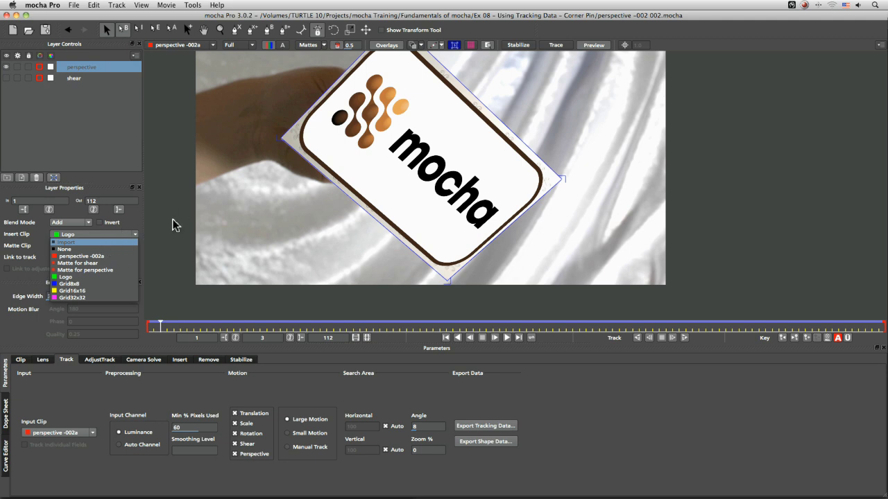
left_click(103, 243)
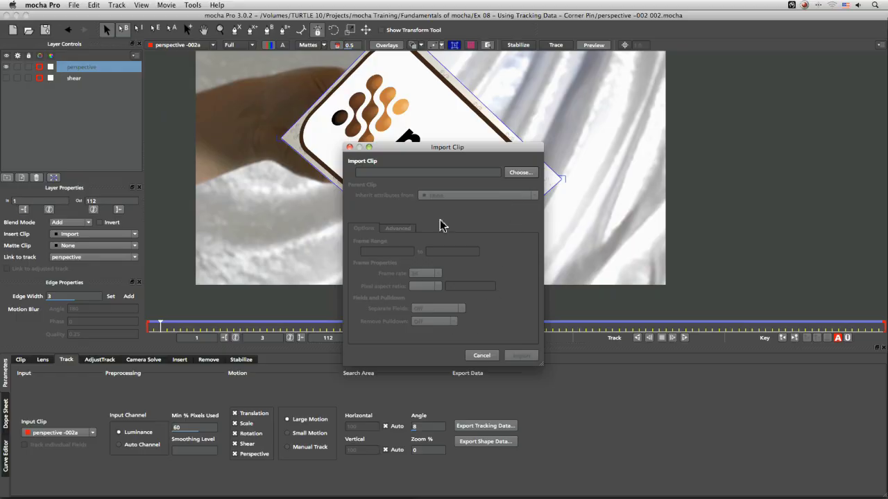
left_click(522, 172)
left_click(325, 70)
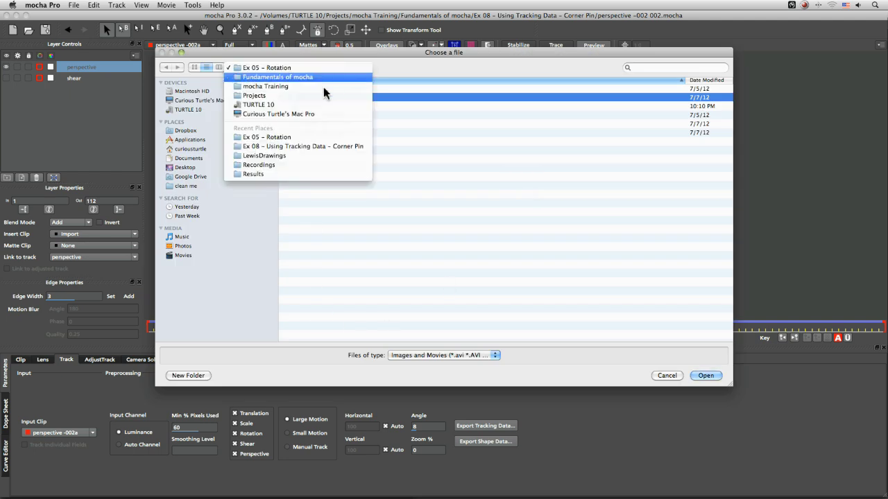
left_click(324, 78)
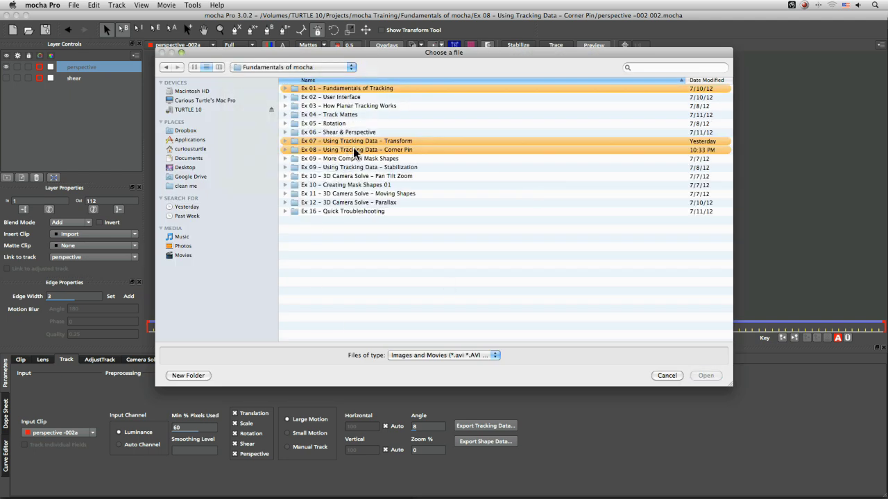
double_click(356, 150)
double_click(338, 106)
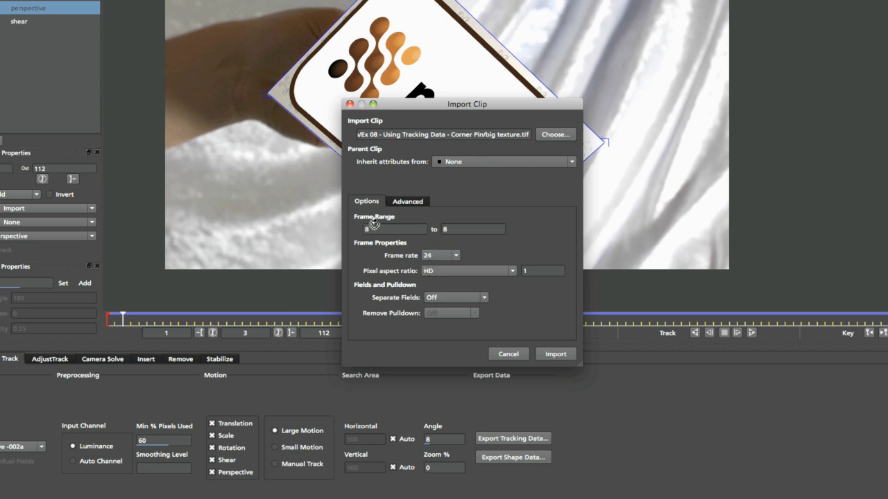
left_click(448, 255)
left_click(442, 299)
left_click(557, 355)
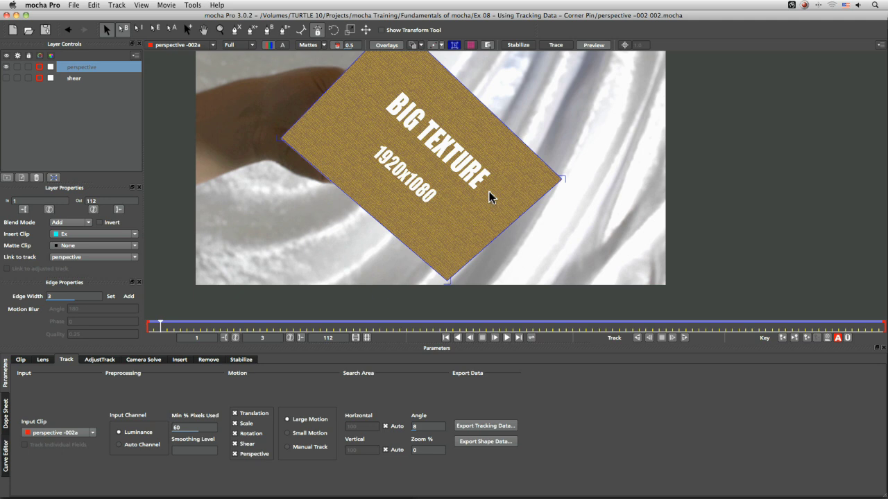
Play back the tracked big texture insert with the layer deselected and go to frame 56
left_click(727, 212)
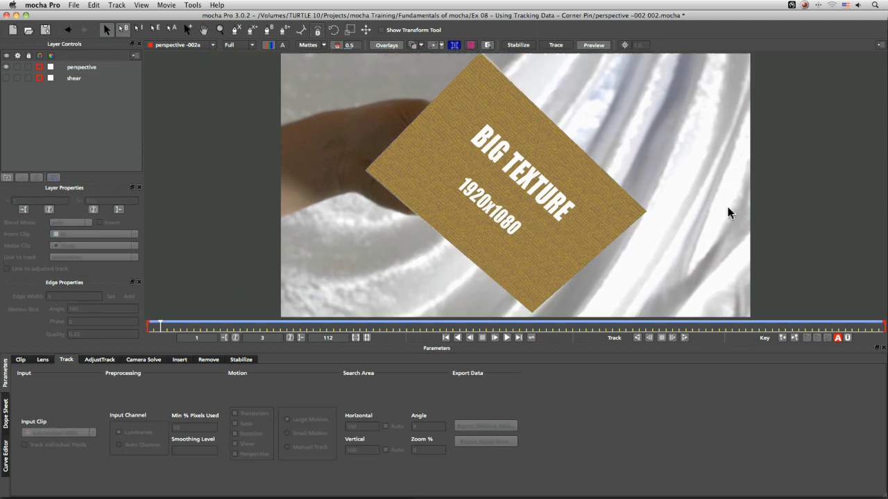
left_click(508, 340)
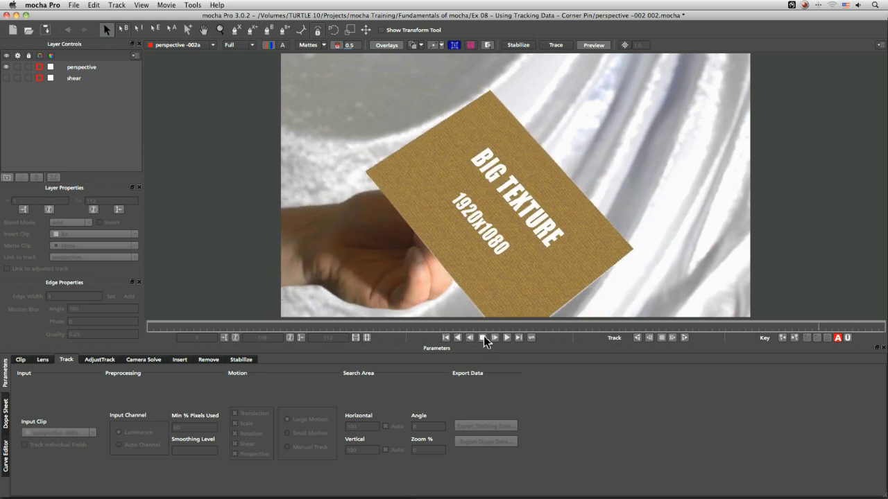
left_click(484, 338)
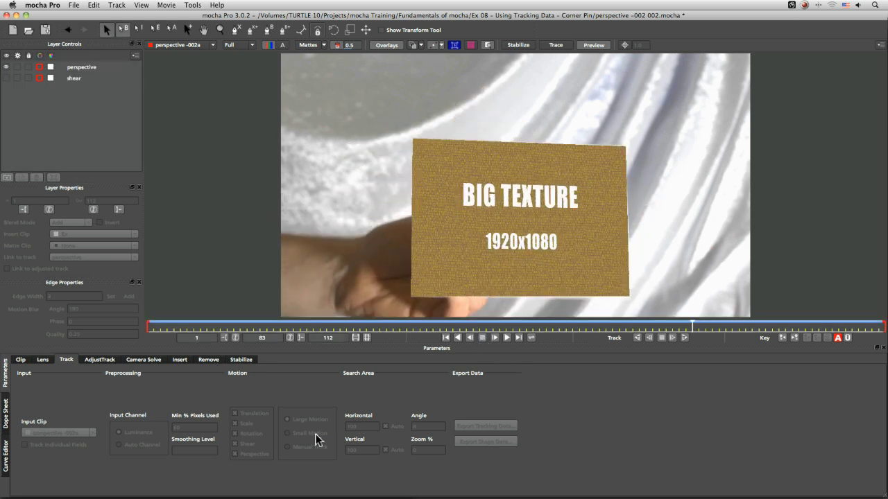
left_click(511, 325)
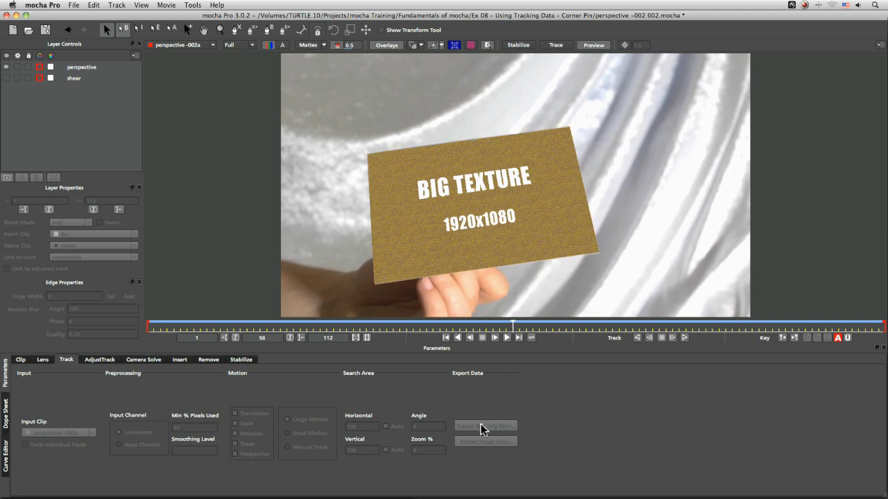
Copy the perspective layer's tracking data to the clipboard as After Effects Corner Pin [corner pin only, supports RG Warp and mochaImport]
left_click(87, 67)
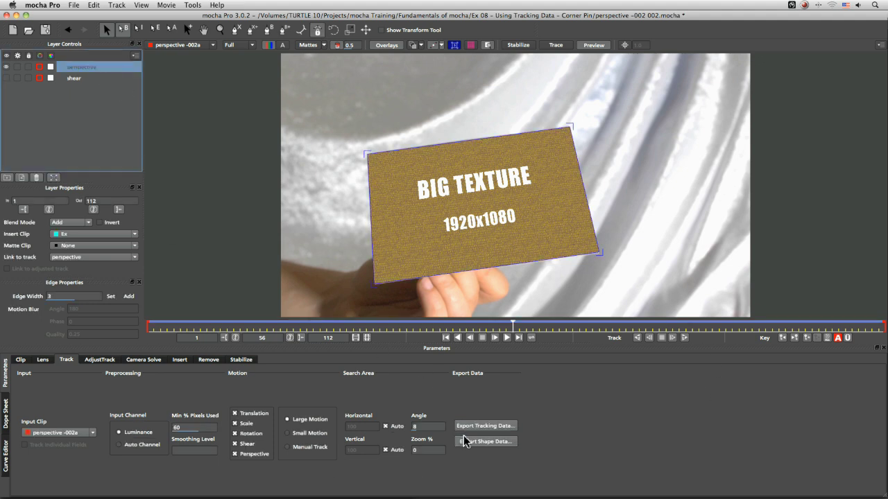
left_click(504, 426)
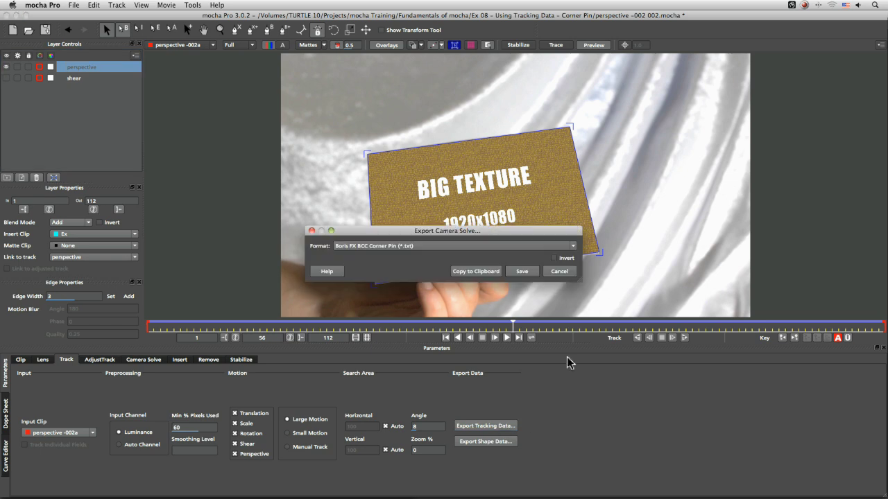
left_click(571, 247)
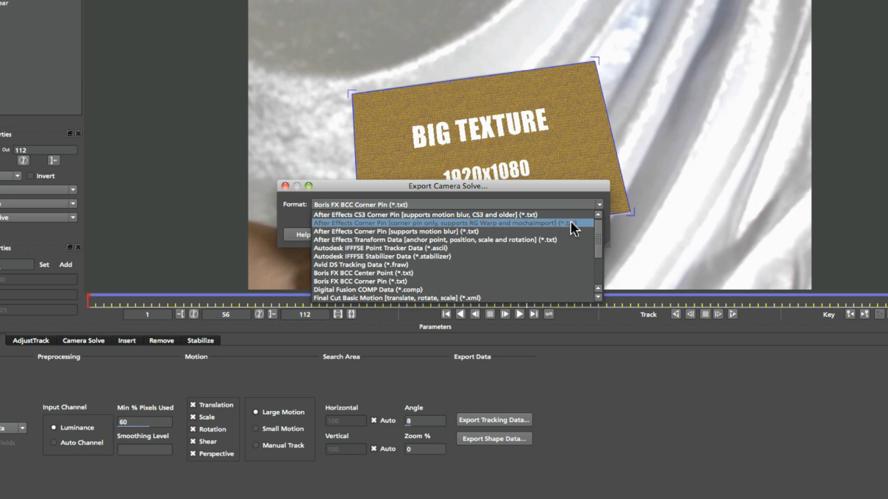
left_click(527, 225)
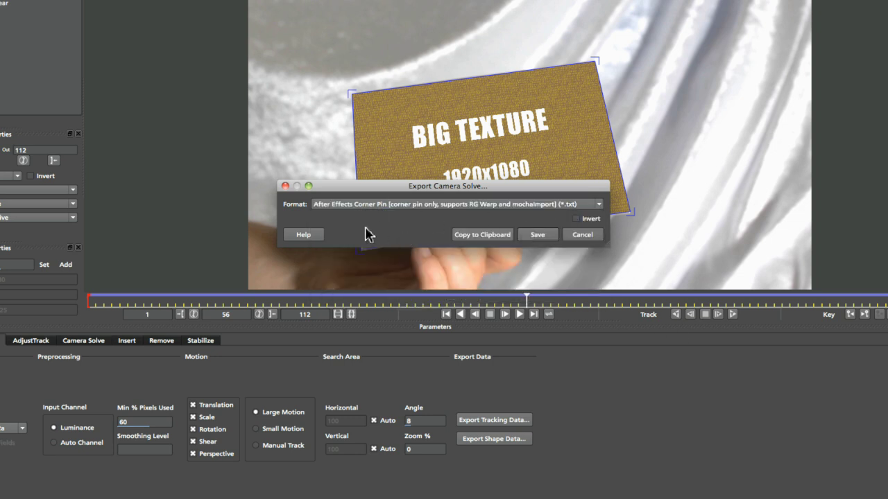
left_click(491, 236)
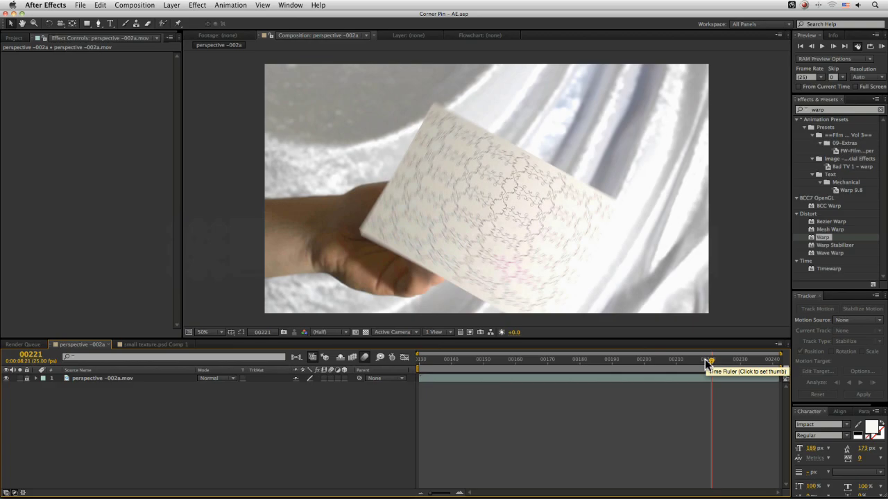
In After Effects, add big texture.psd above the footage at frame 130 and paste the corner pin tracking data onto it
left_click_drag(705, 362, 348, 410)
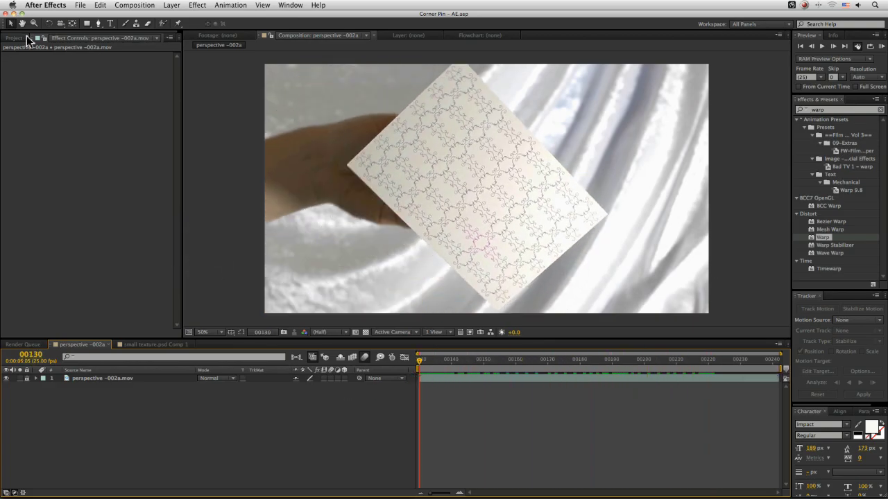
left_click(14, 38)
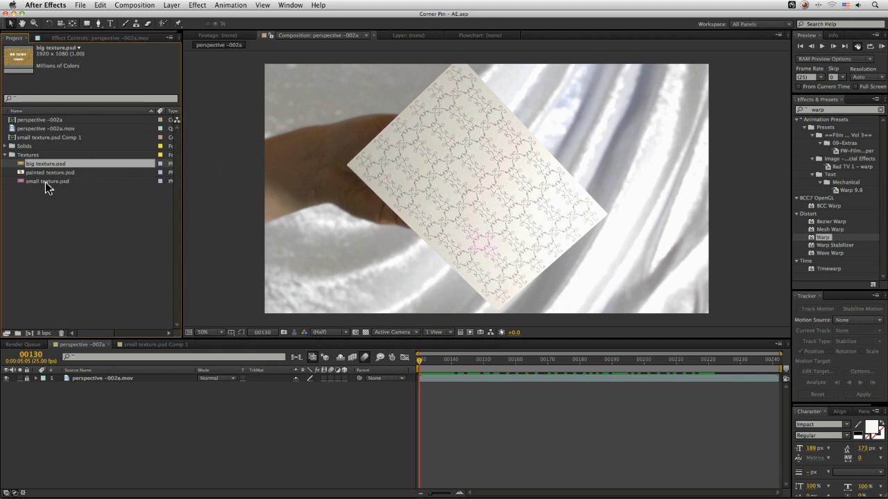
left_click_drag(115, 222, 119, 376)
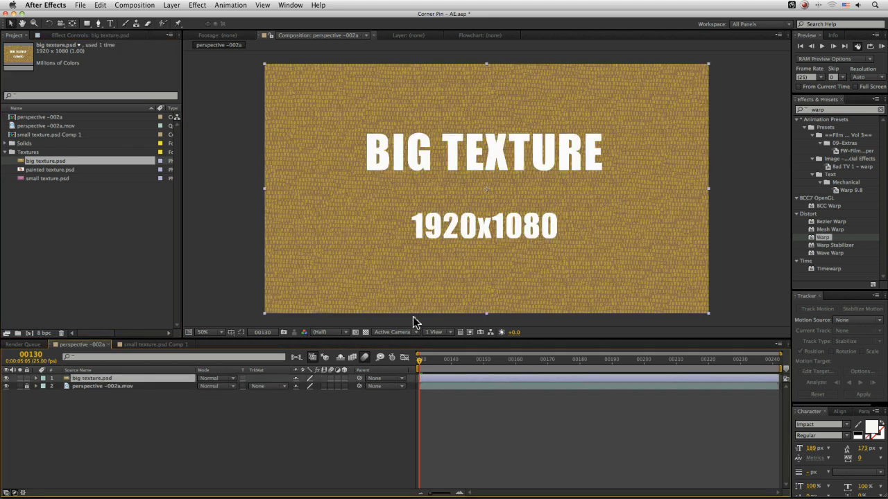
left_click(100, 5)
left_click(105, 73)
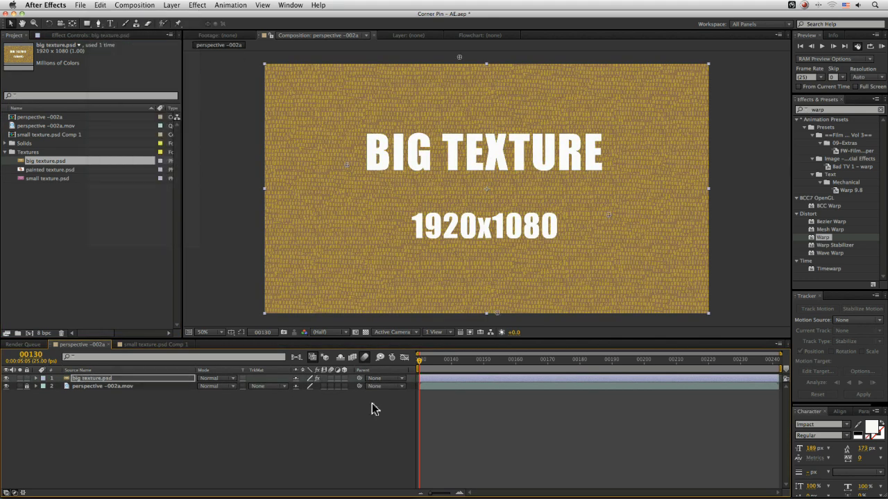
Preview the pinned texture and compare it with the card at frames 148 and 137 by toggling the texture layer's visibility
key("space")
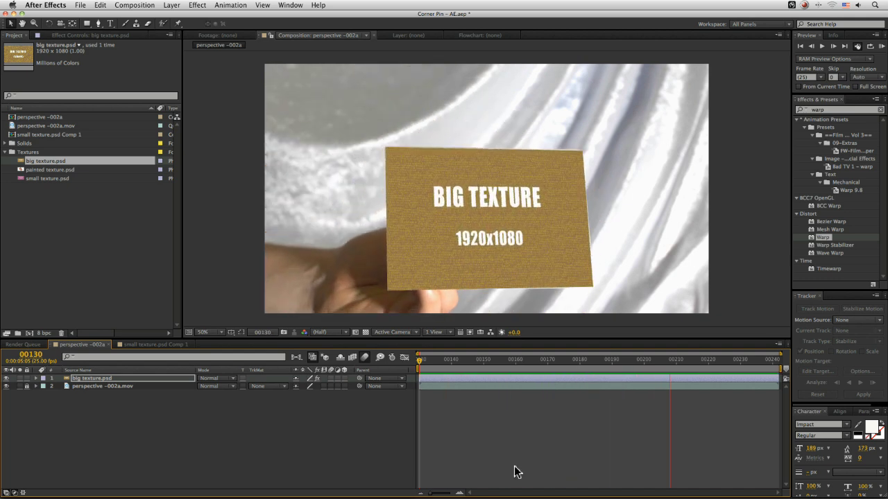
key("space")
left_click_drag(426, 361, 477, 361)
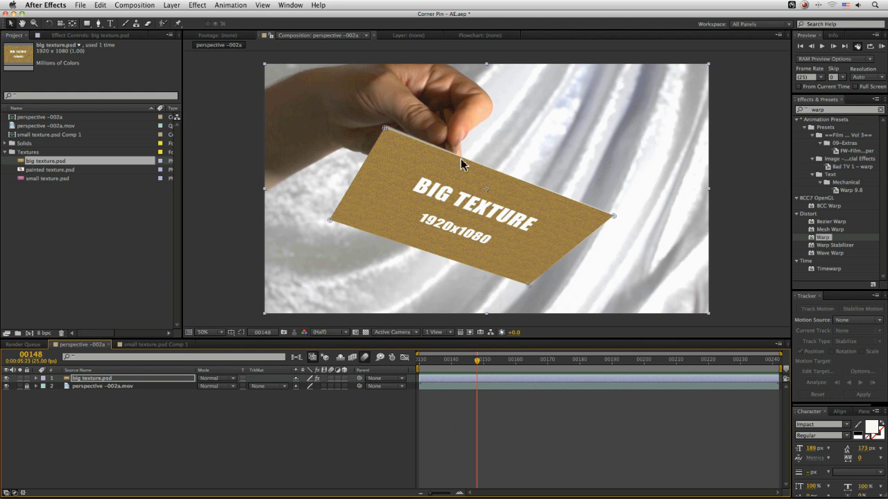
left_click(7, 378)
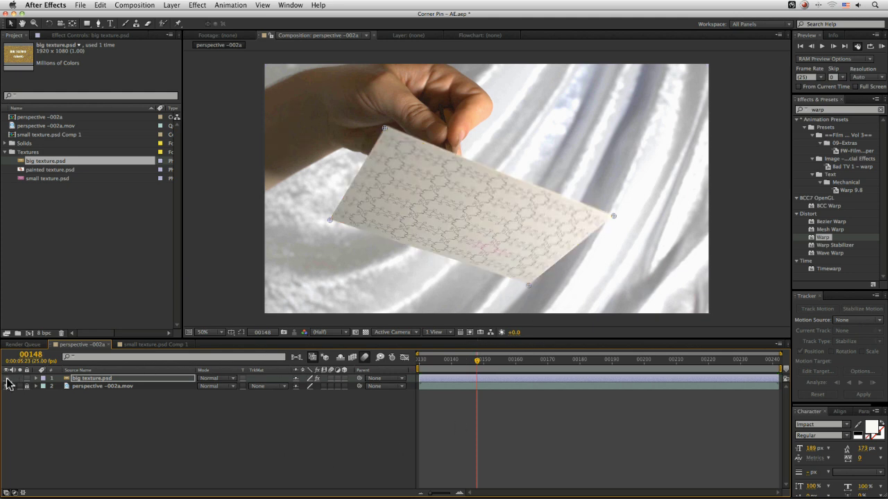
left_click(6, 379)
left_click(6, 379)
left_click(445, 360)
left_click_drag(445, 364, 442, 363)
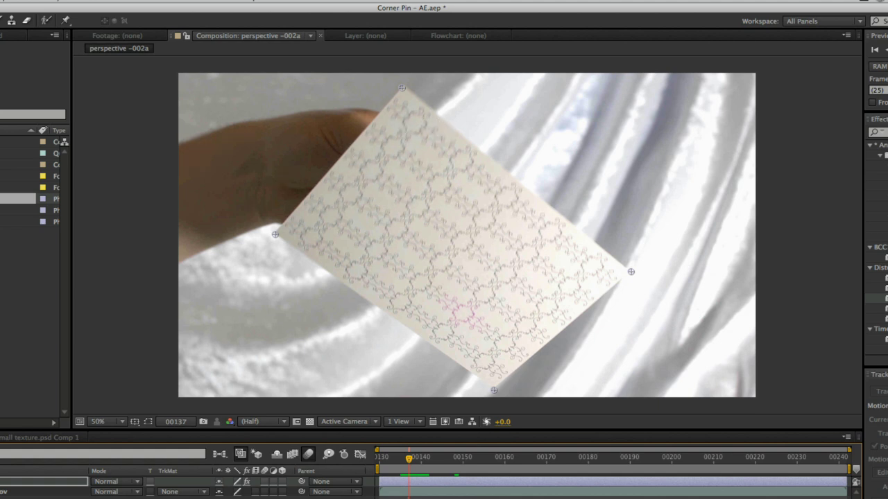
left_click(437, 208)
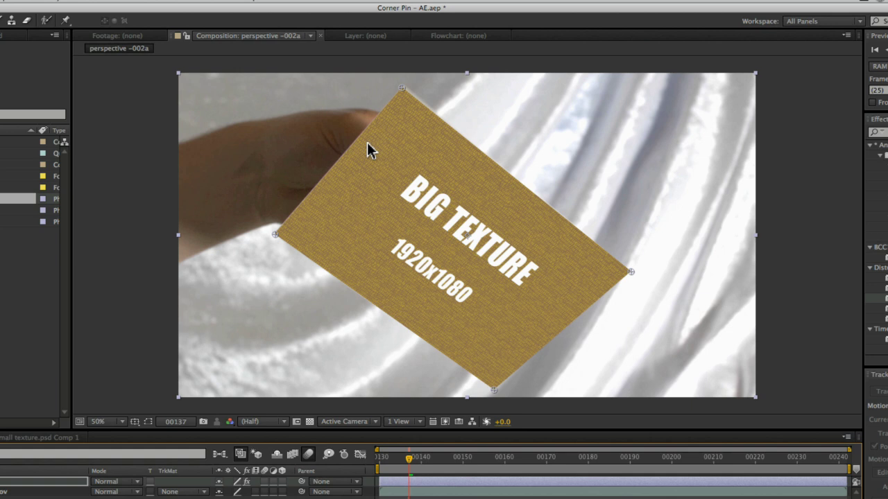
left_click_drag(462, 470, 399, 468)
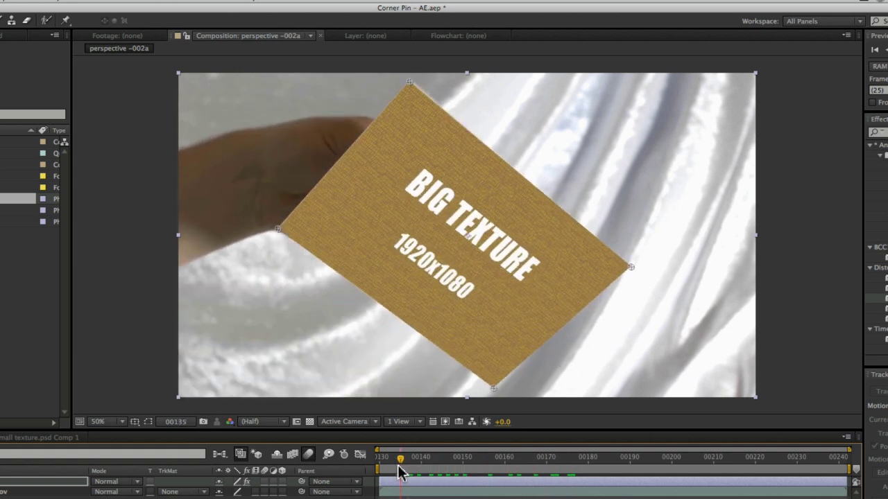
Enable motion blur for the big texture layer in the composition and preview the animation
left_click(265, 481)
left_click(308, 455)
key("space")
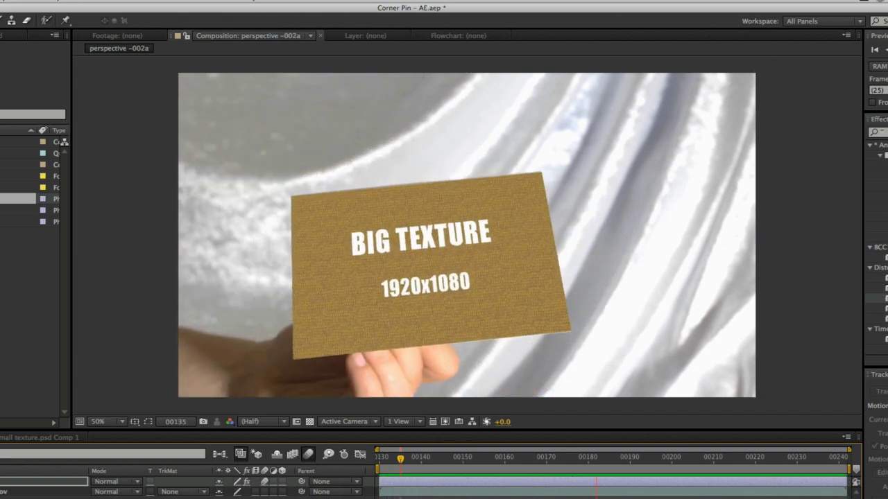
key("space")
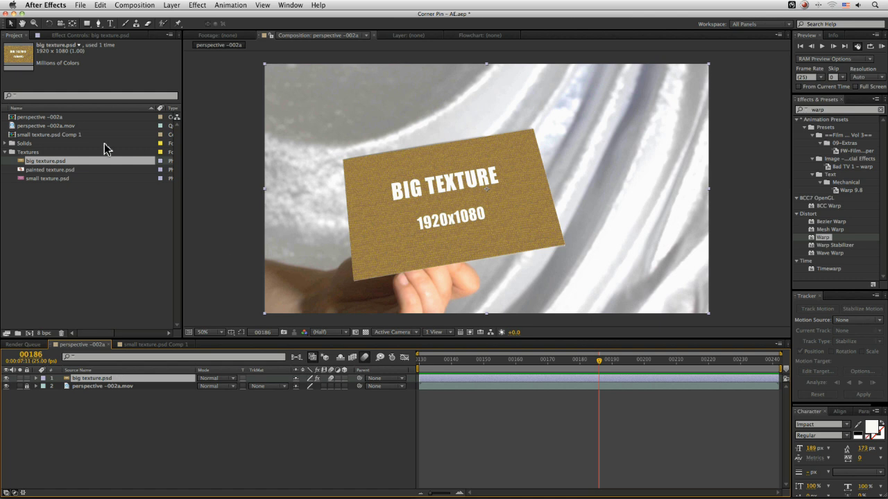
Inspect the big texture layer's animated Corner Pin keyframes and remove the Corner Pin effect from the layer
left_click(101, 35)
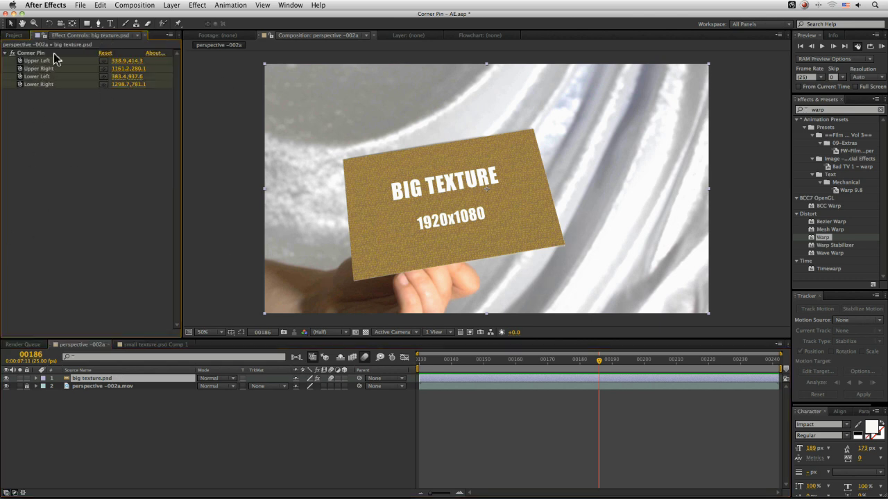
left_click(146, 378)
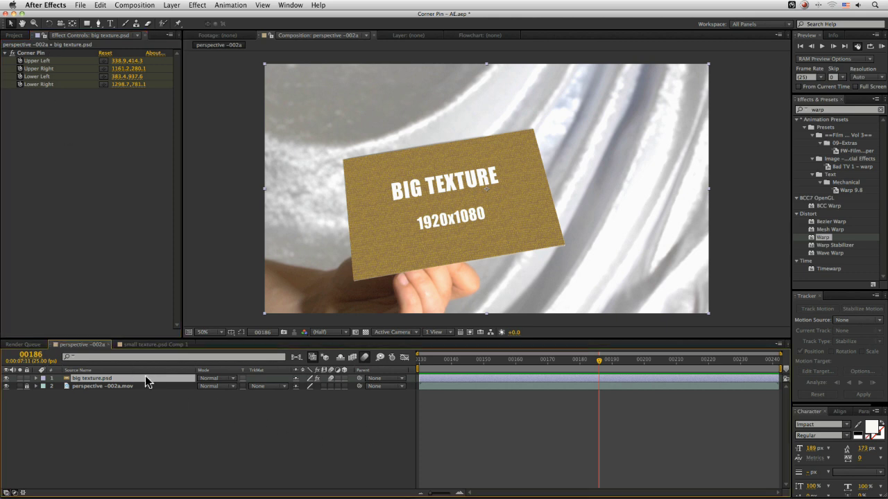
key("u")
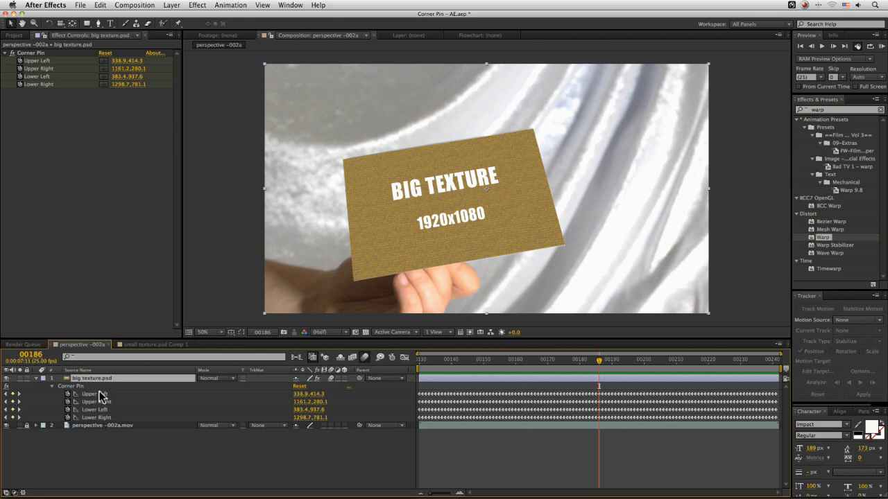
left_click_drag(436, 365, 603, 367)
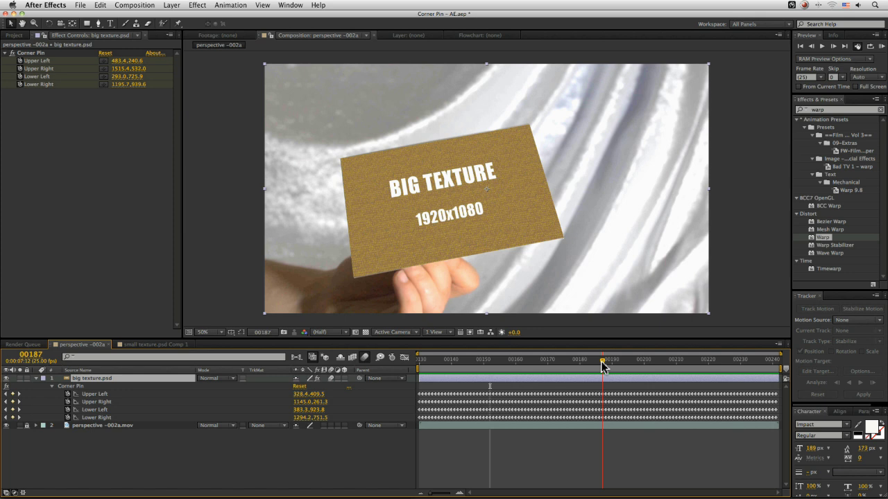
mouse_move(594, 360)
left_mouse_down()
mouse_move(444, 365)
mouse_move(586, 366)
left_mouse_up()
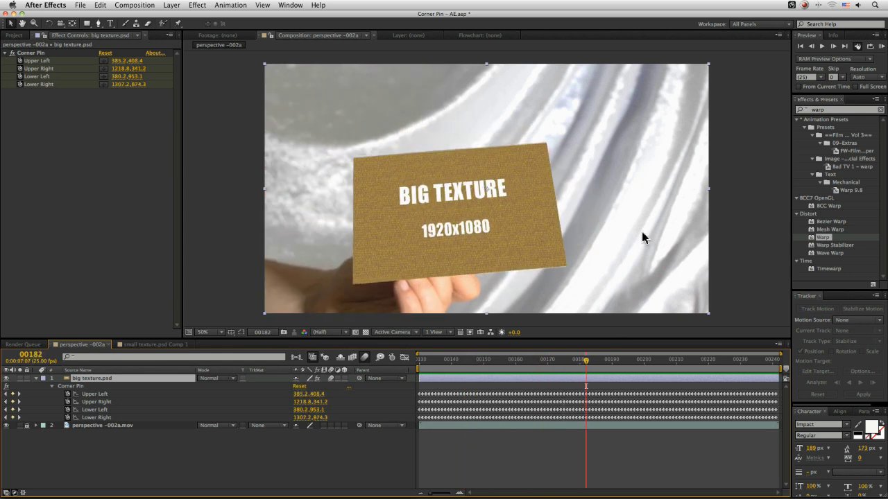
left_click(39, 53)
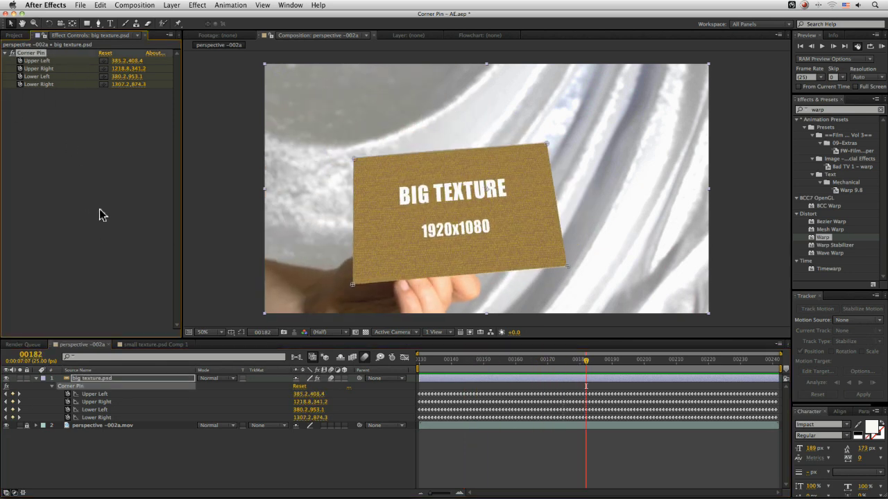
key("Delete")
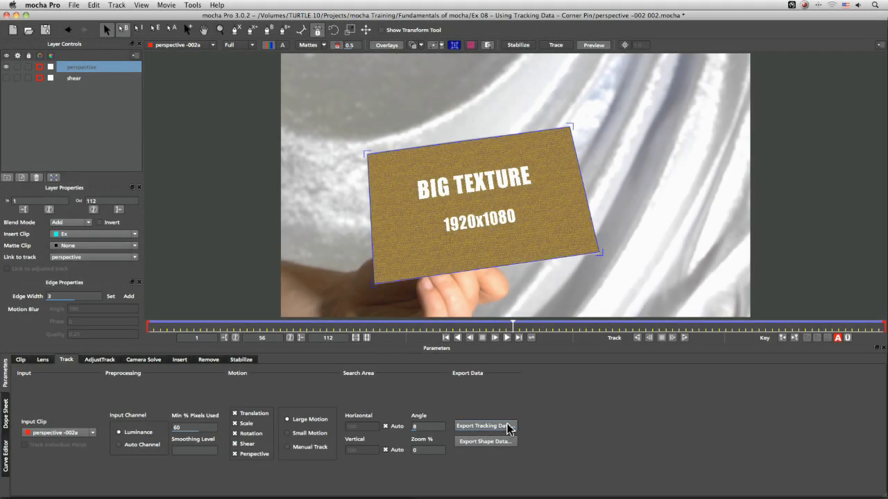
In mocha Pro, copy the tracking data to the clipboard in the format After Effects Corner Pin [supports motion blur] (*.txt)
left_click(508, 428)
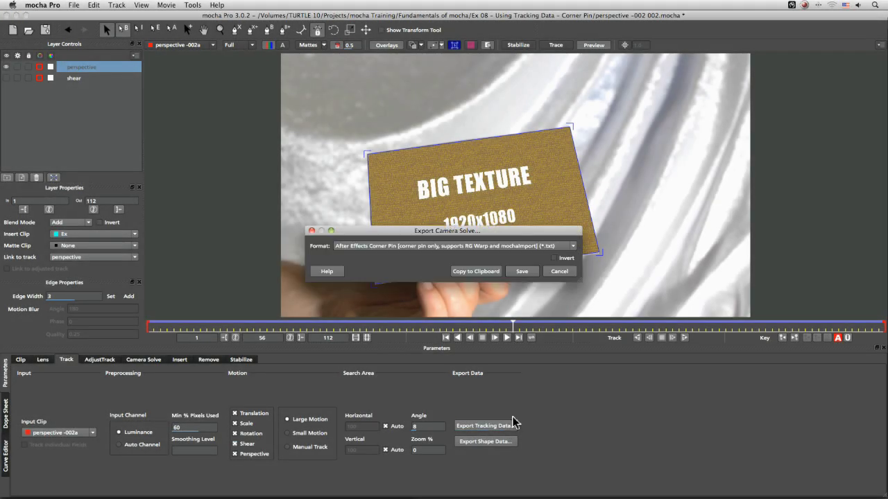
left_click(572, 247)
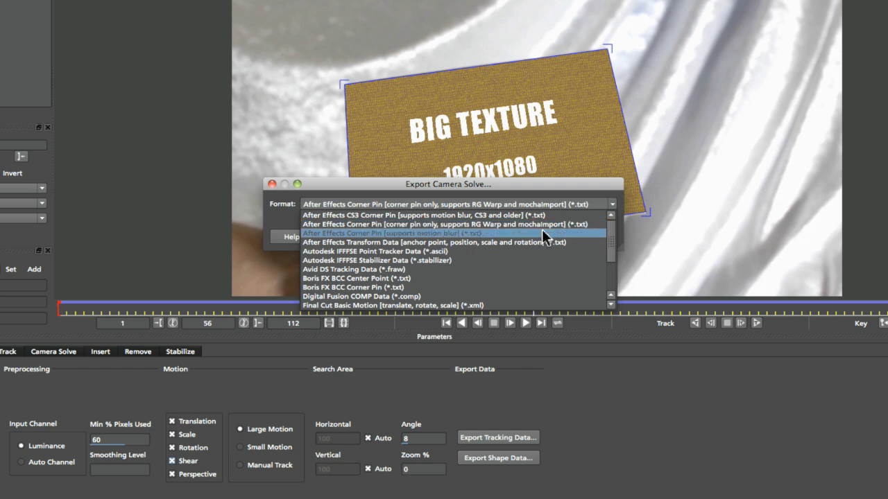
left_click(454, 239)
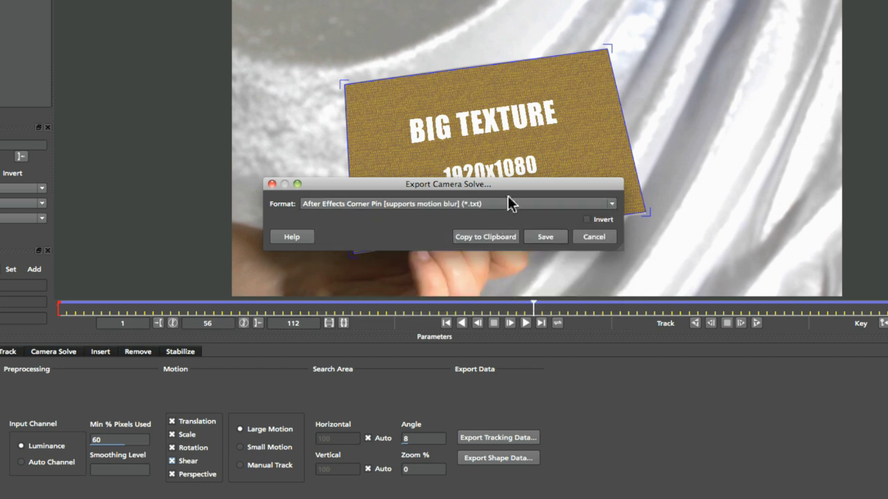
left_click(493, 237)
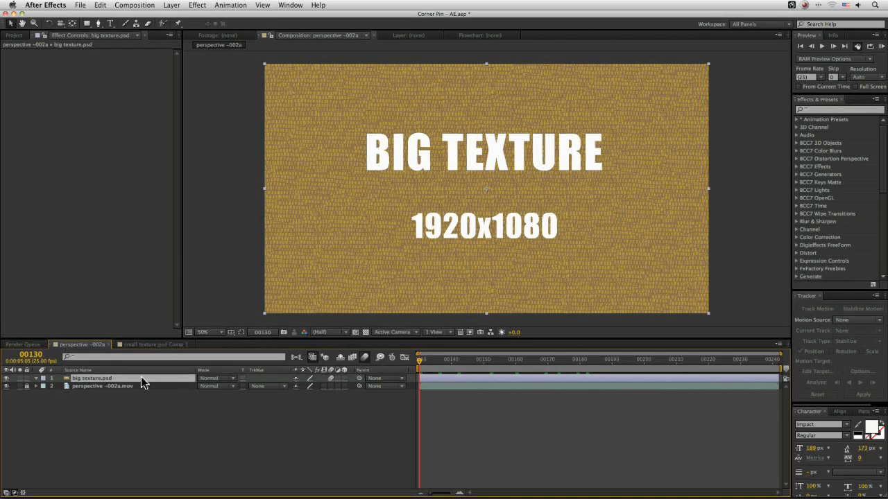
In After Effects, paste the tracking data onto the big texture layer at frame 130 and reveal its keyframed properties
left_click(98, 5)
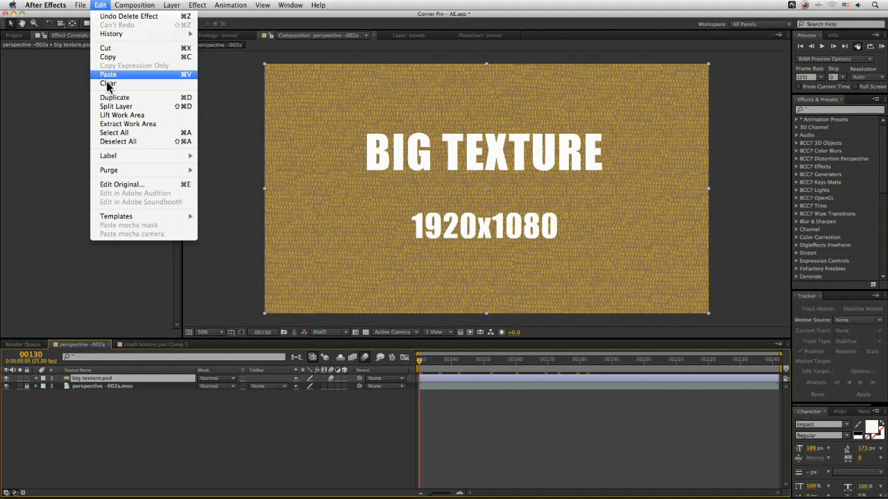
left_click(107, 75)
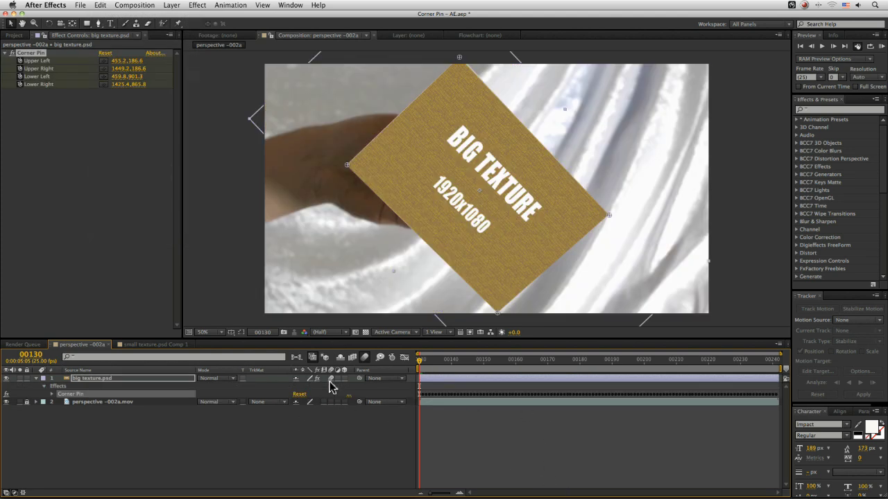
left_click(162, 379)
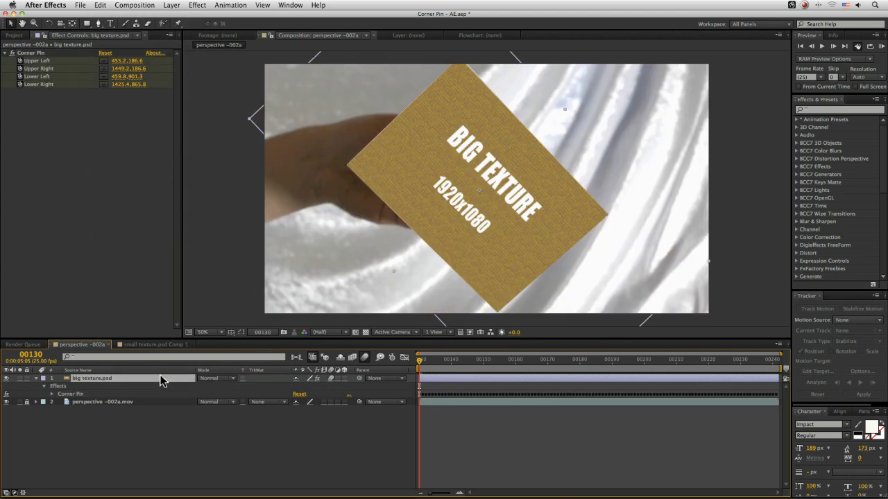
key("u")
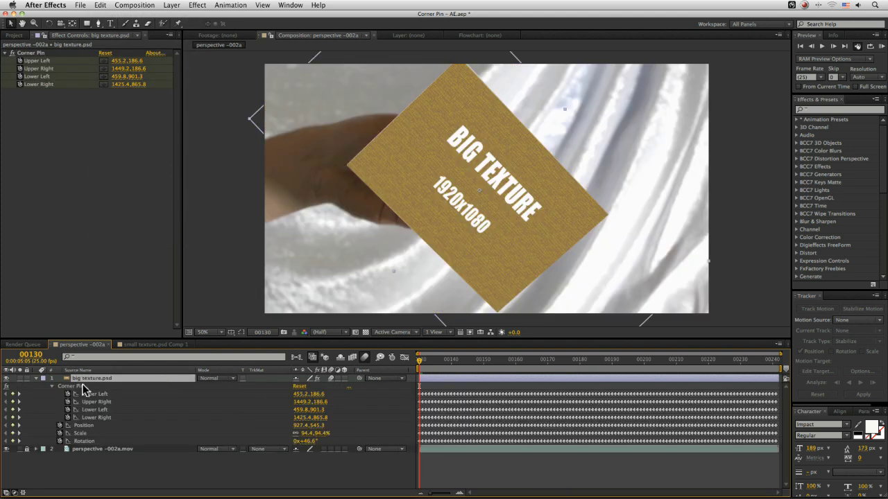
left_click(77, 386)
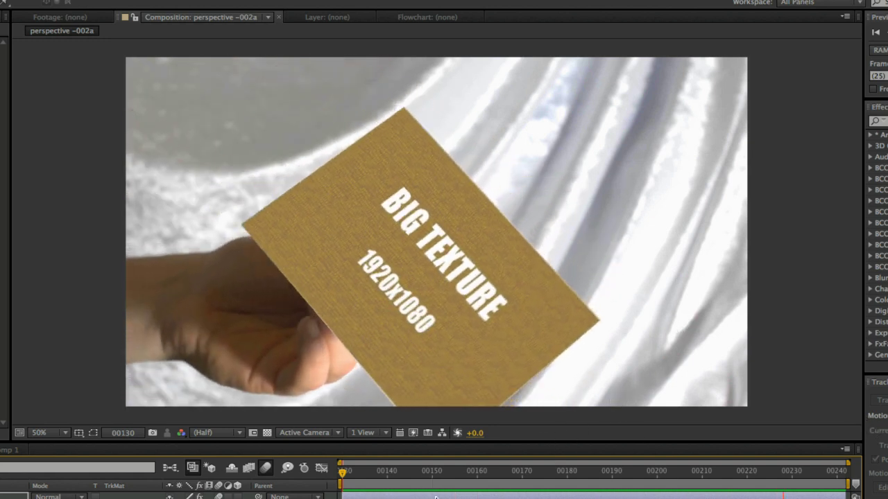
Play and scrub the composition to check the pinned big texture and its motion blur, including frame 149, and return to frame 130
key("space")
left_click_drag(399, 474, 431, 484)
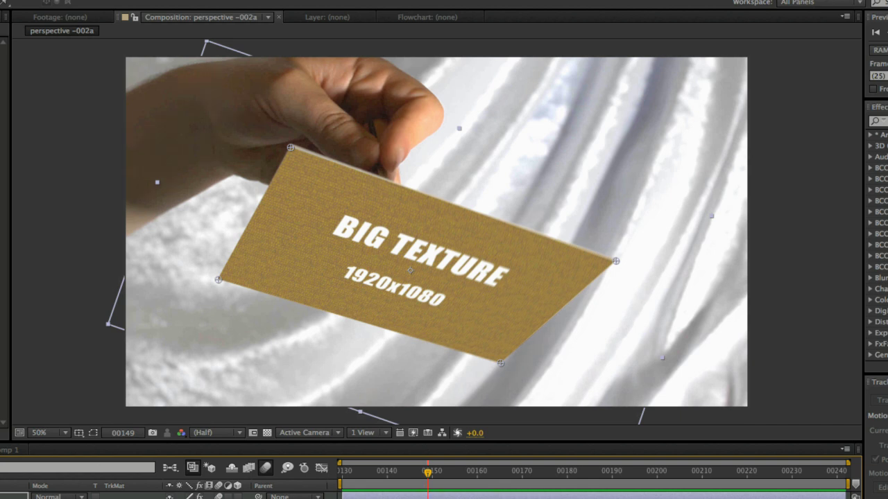
left_click(267, 469)
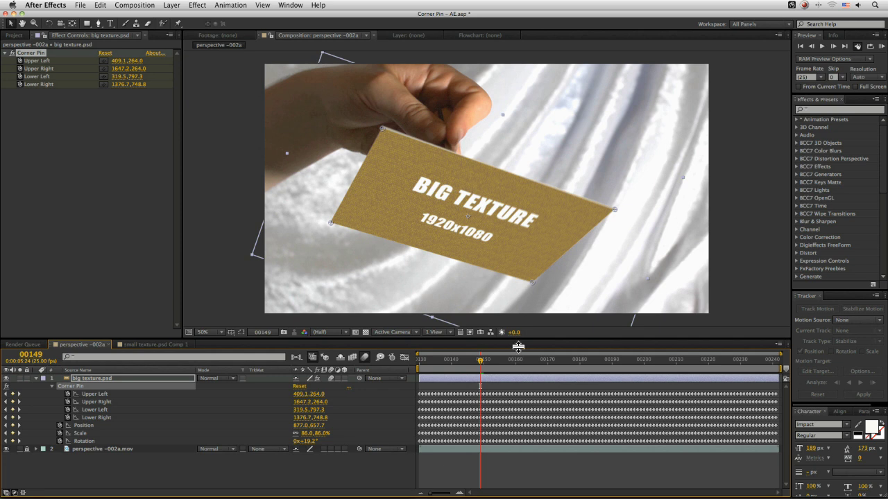
left_click_drag(426, 470, 688, 470)
left_click_drag(691, 356, 373, 372)
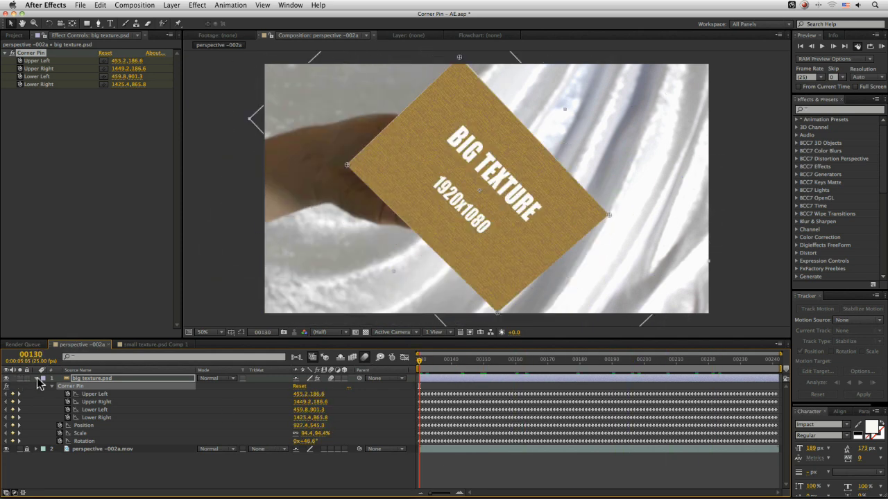
Collapse and hide the big texture layer, and add small texture.psd above it as the top layer
left_click(40, 379)
left_click(7, 378)
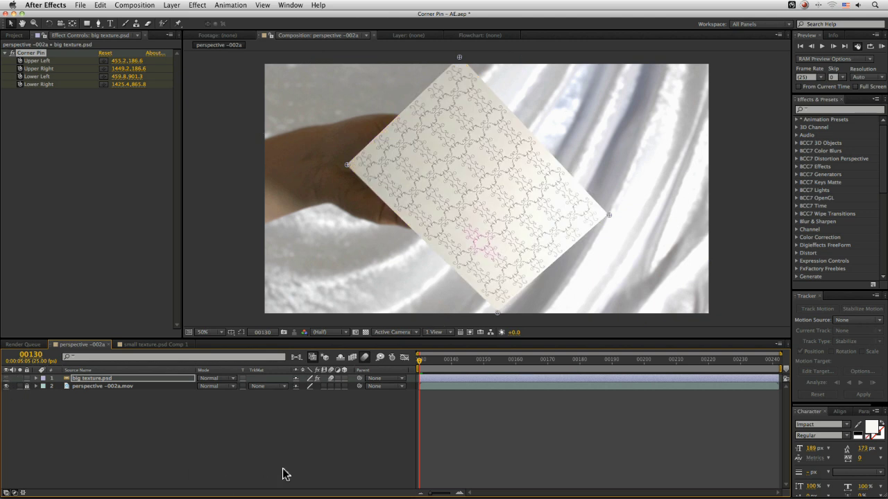
left_click(14, 35)
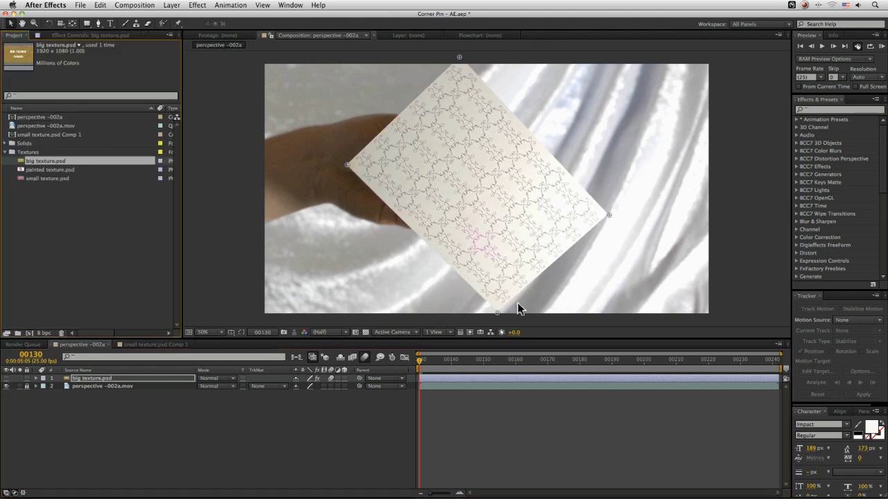
left_click(59, 182)
left_click_drag(54, 182, 128, 385)
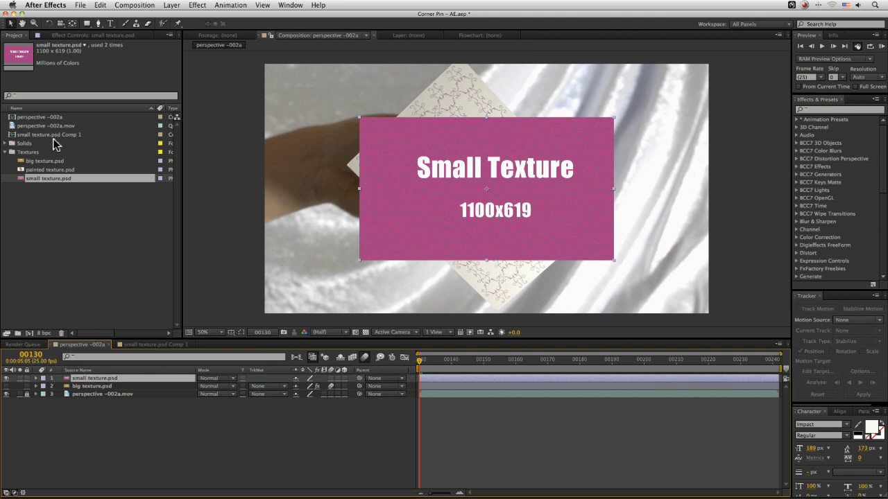
View big texture.psd on its own as footage to compare its size, and return to the perspective -002a composition
left_click(50, 162)
double_click(43, 164)
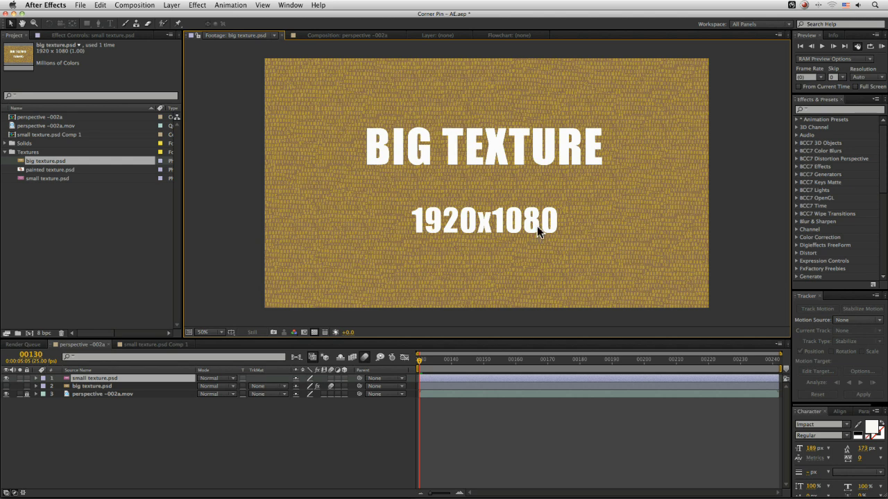
left_click(344, 36)
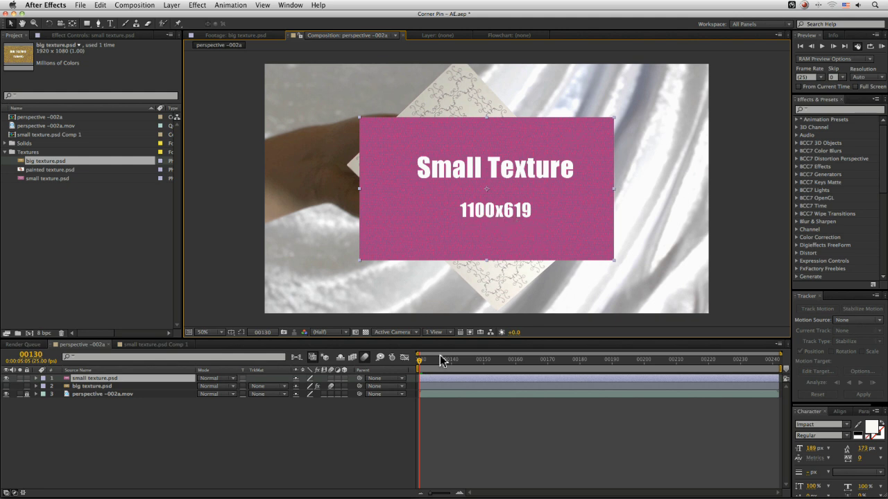
Paste the copied tracking data onto the small texture layer at frame 130
left_click(102, 7)
left_click(92, 148)
left_click(100, 5)
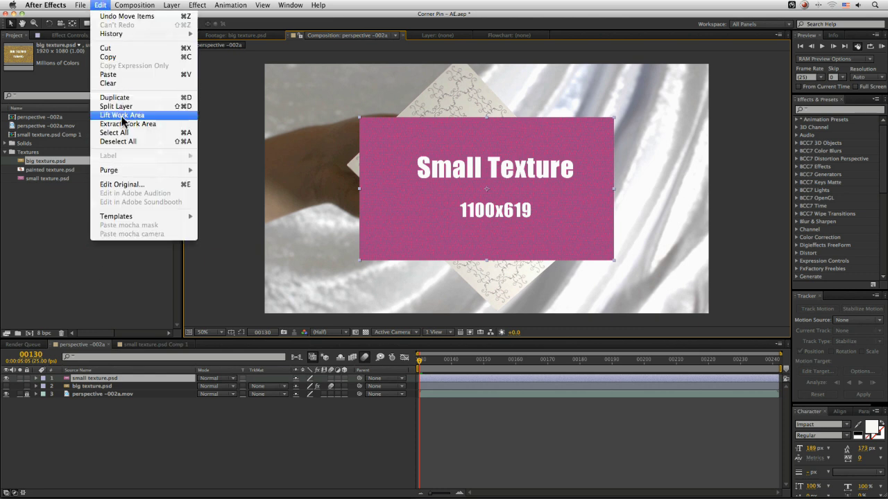
left_click(118, 76)
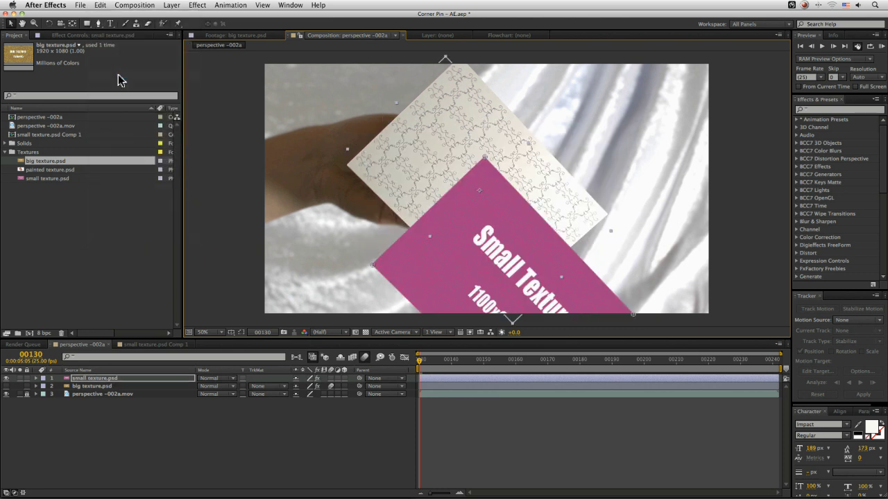
Preview the small texture's motion against the card and stop at frame 167
key("space")
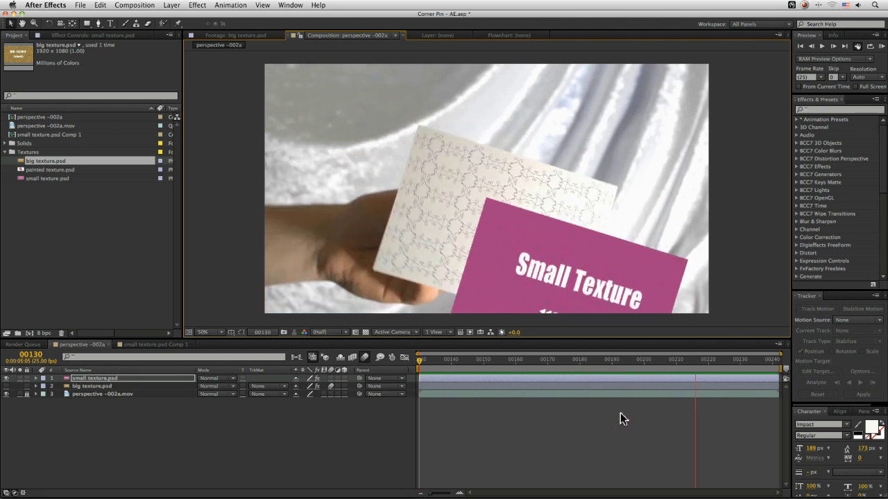
key("space")
left_click_drag(455, 361, 537, 371)
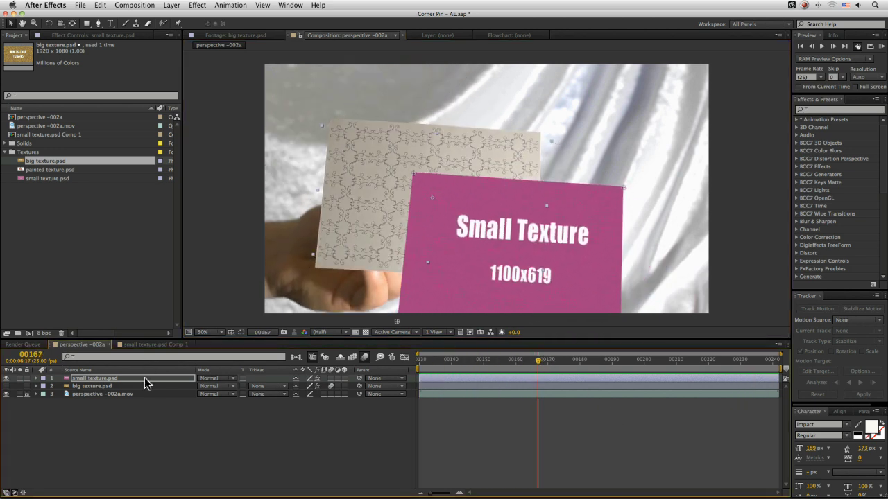
Try to align the small texture with the card by offsetting all its Position keyframes to 359.7, 345.8 at frame 167
left_click(143, 379)
key("p")
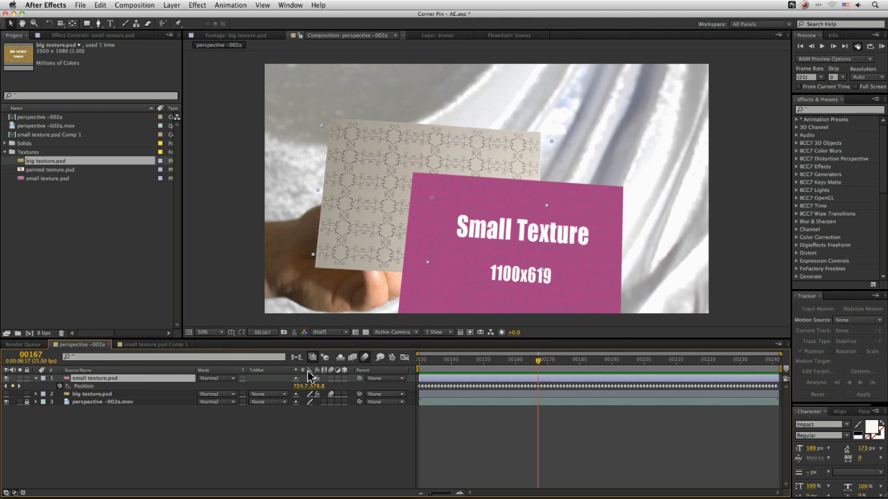
left_click(88, 387)
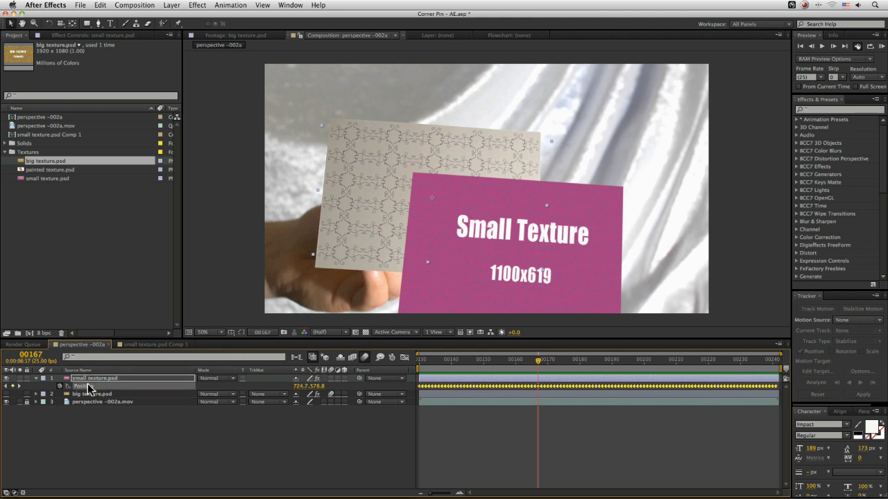
left_click_drag(303, 384, 217, 384)
left_click_drag(318, 386, 207, 387)
left_click_drag(297, 386, 303, 385)
Play back the animation to check whether the repositioned small texture follows the card
key("space")
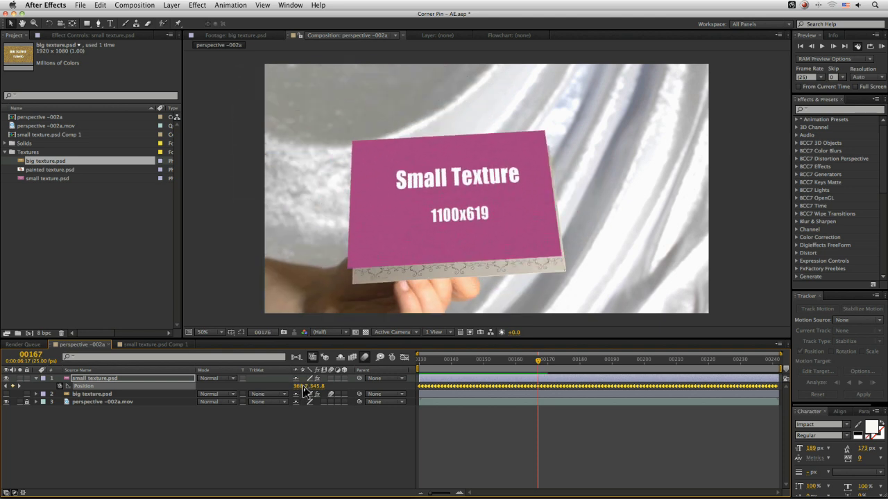
key("space")
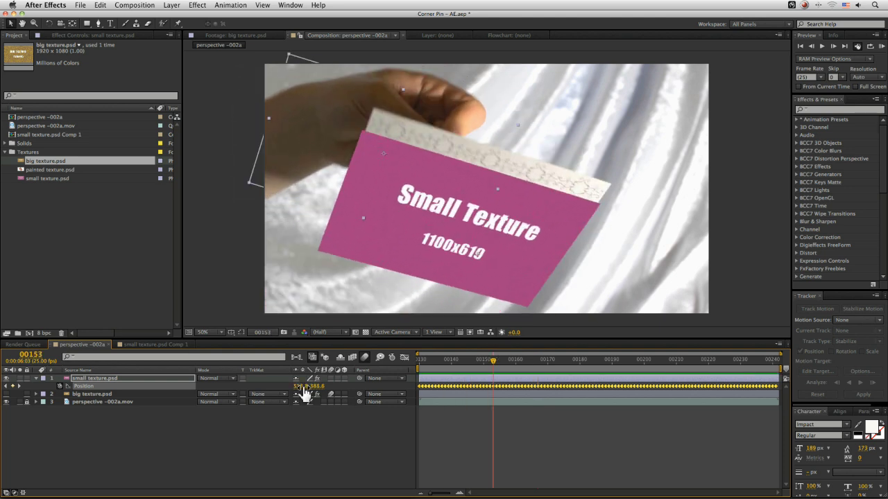
key("space")
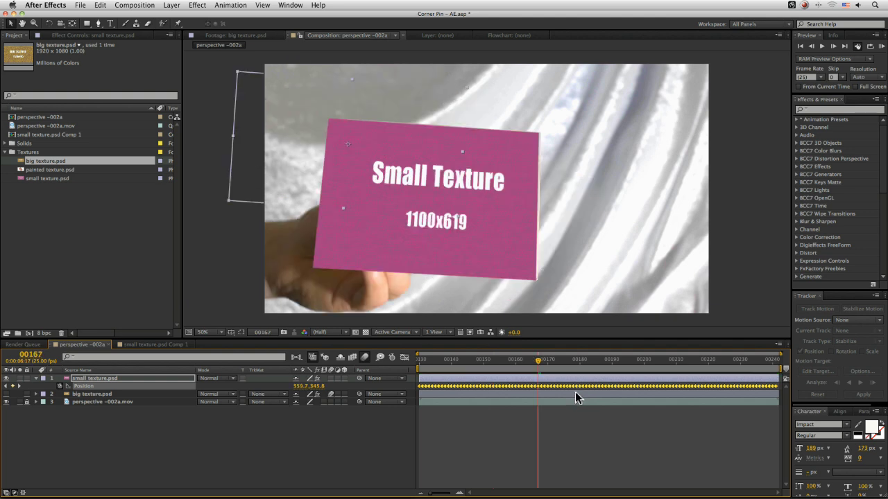
Paste the tracking data onto the small texture layer again at frame 130 to replace the offset Position keyframes
left_click(430, 365)
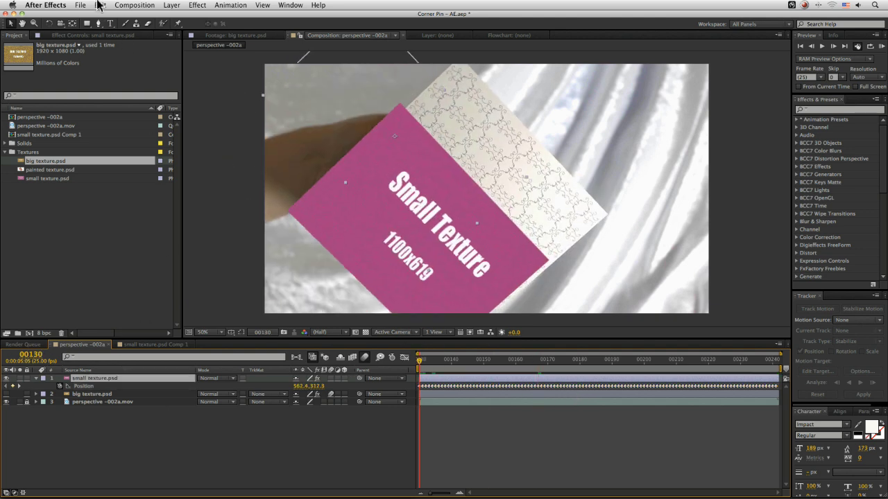
left_click(99, 5)
left_click(110, 72)
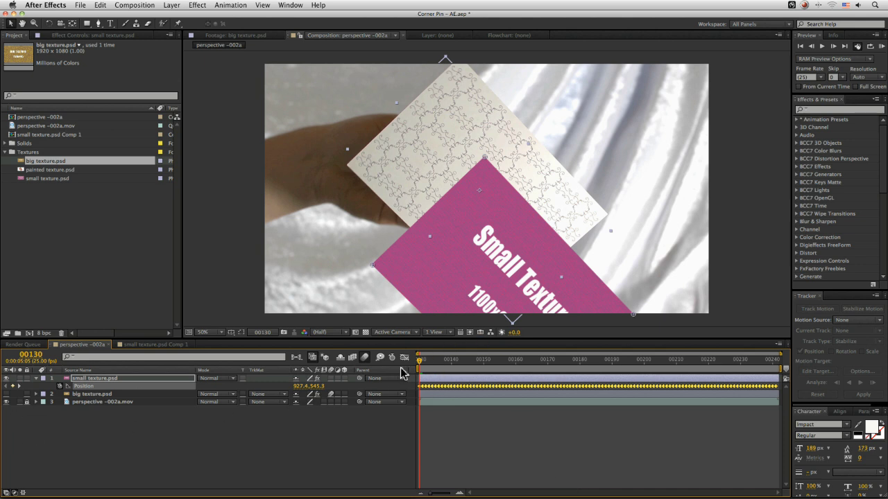
Examine the small texture precomp at frame 166 and reveal its keyframed Corner Pin, Position, Scale and Rotation properties
key("space")
key("space")
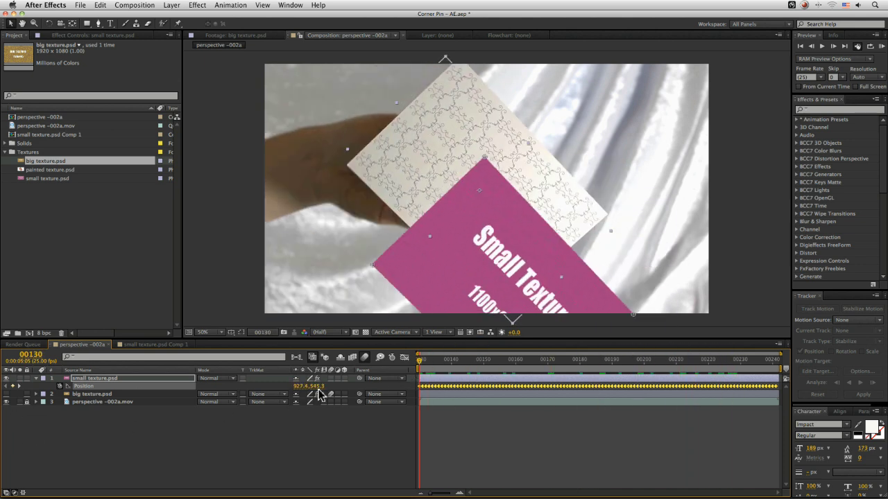
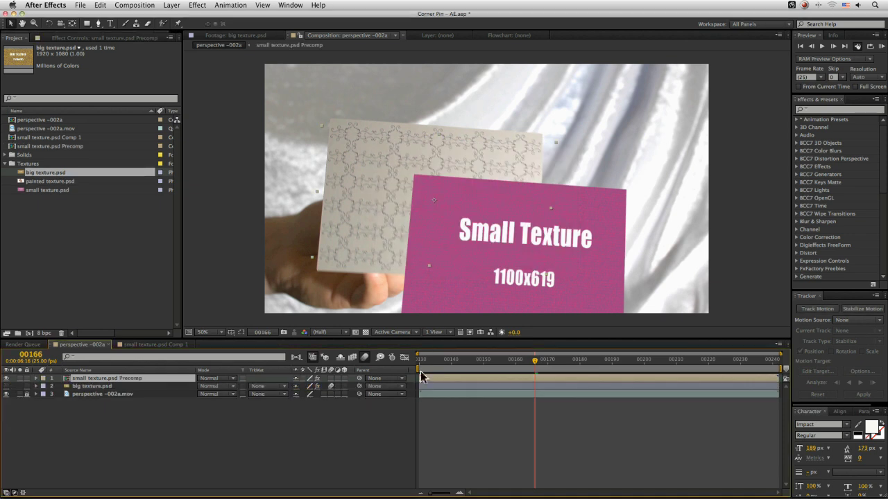
left_click_drag(445, 361, 535, 366)
key("u")
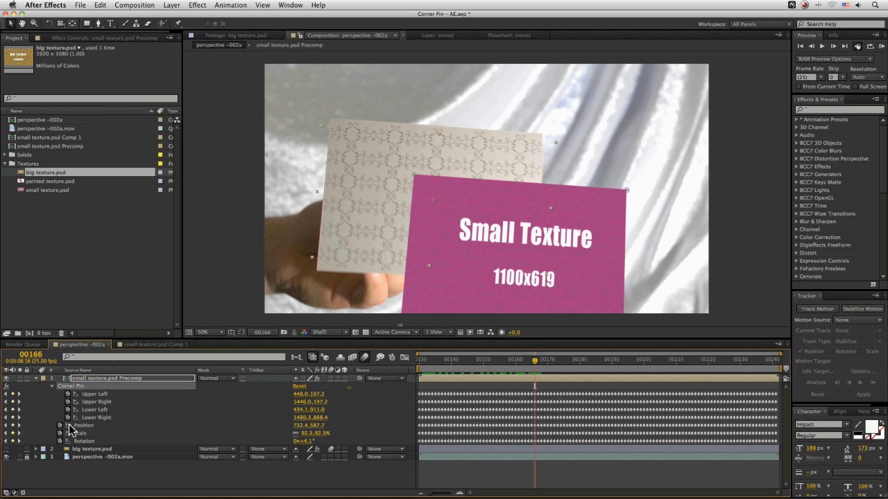
left_click(86, 440)
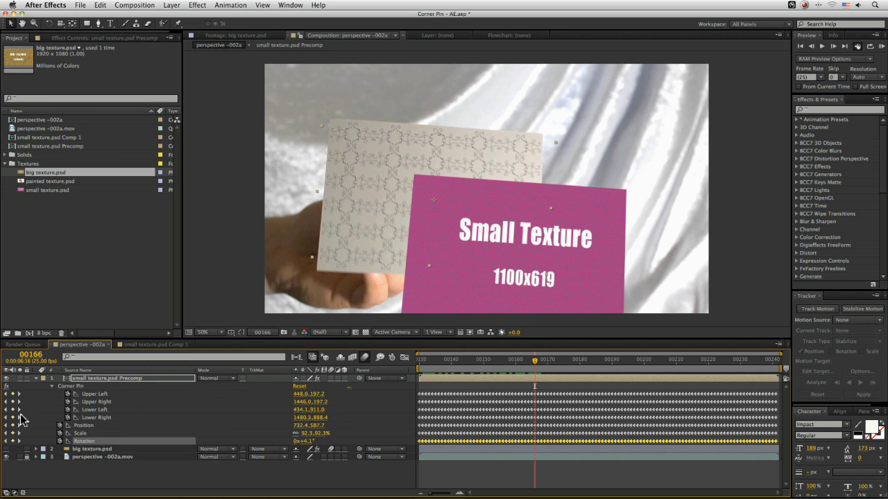
left_click(86, 384)
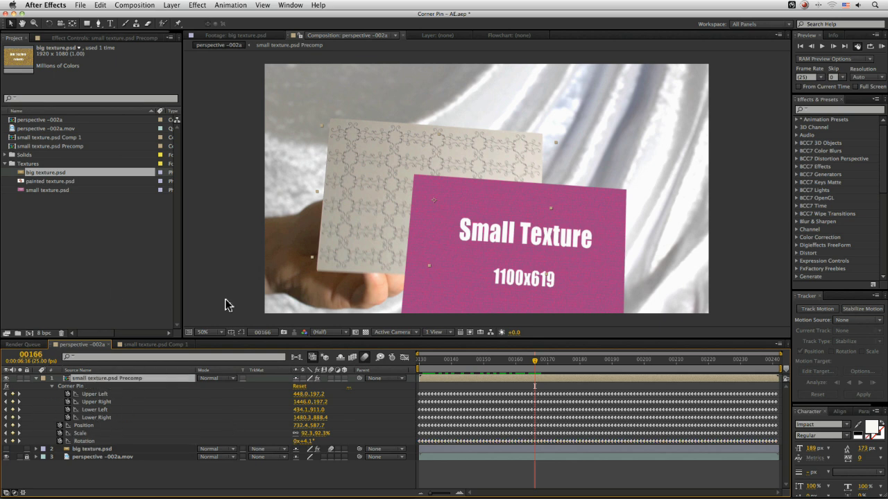
Open the small texture precomp and resize its composition to 1920 x 1080 using the HDTV 1080 25 preset
double_click(123, 381)
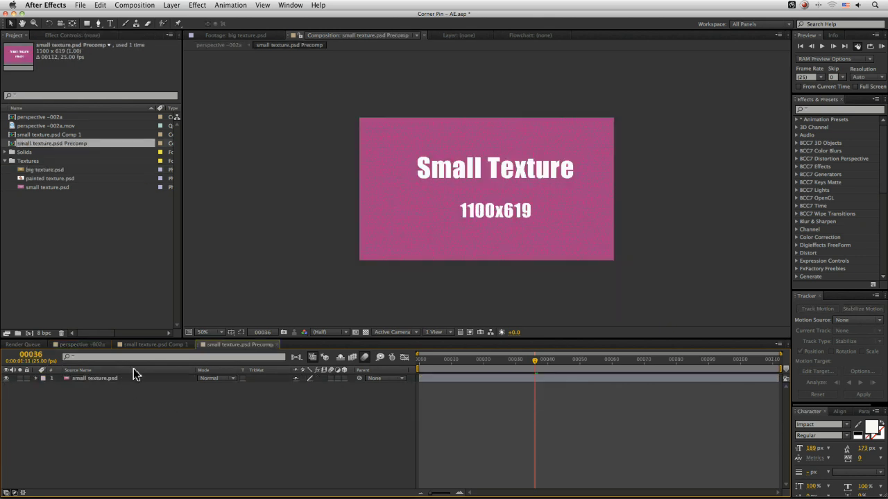
left_click(420, 360)
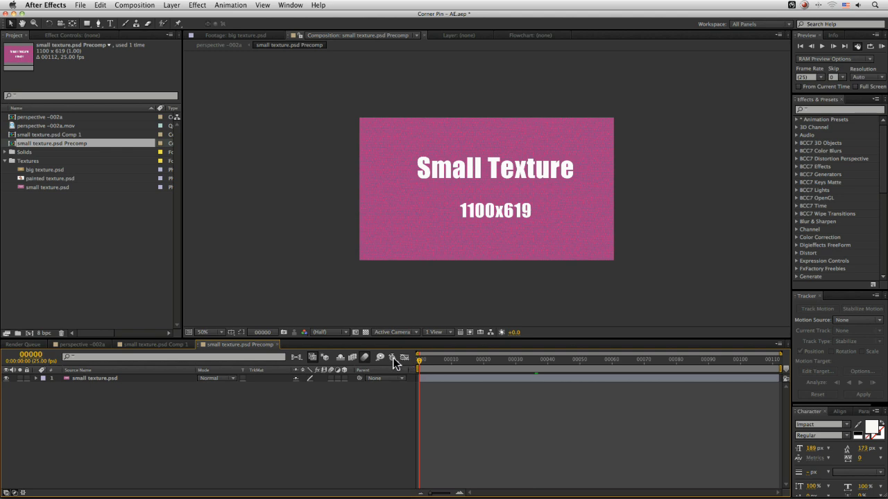
left_click(138, 5)
left_click(137, 5)
left_click(138, 4)
left_click(150, 30)
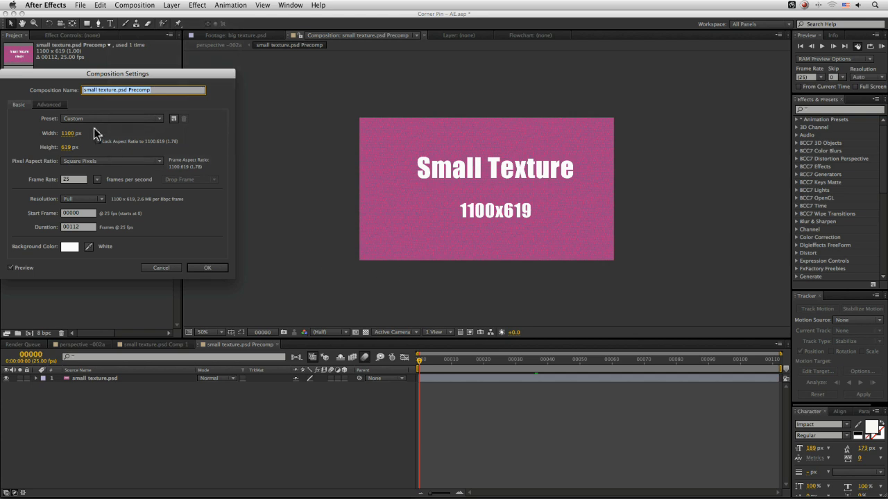
left_click(138, 118)
left_click(161, 355)
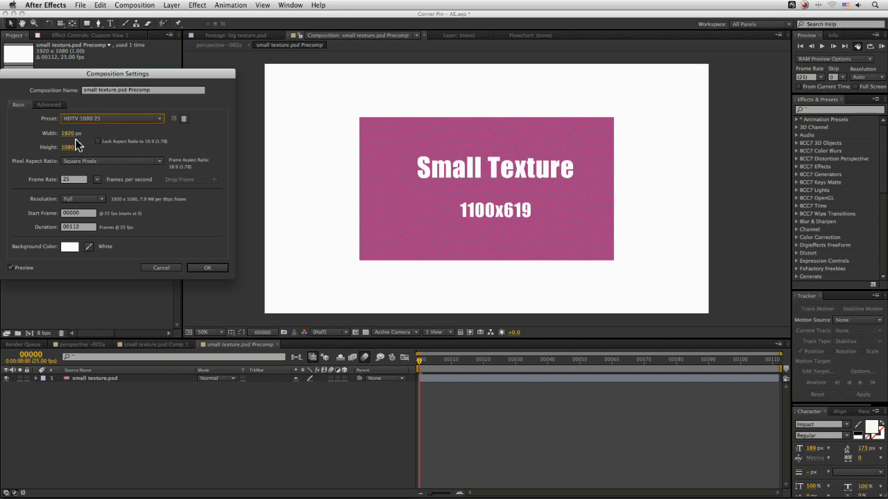
left_click(208, 269)
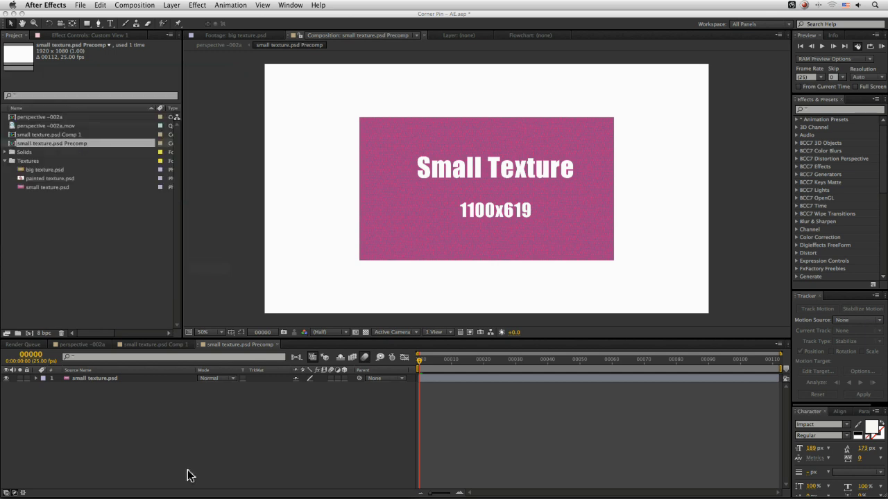
Fit the small texture layer to the full size of its precomp and reveal its Scale property
left_click(108, 381)
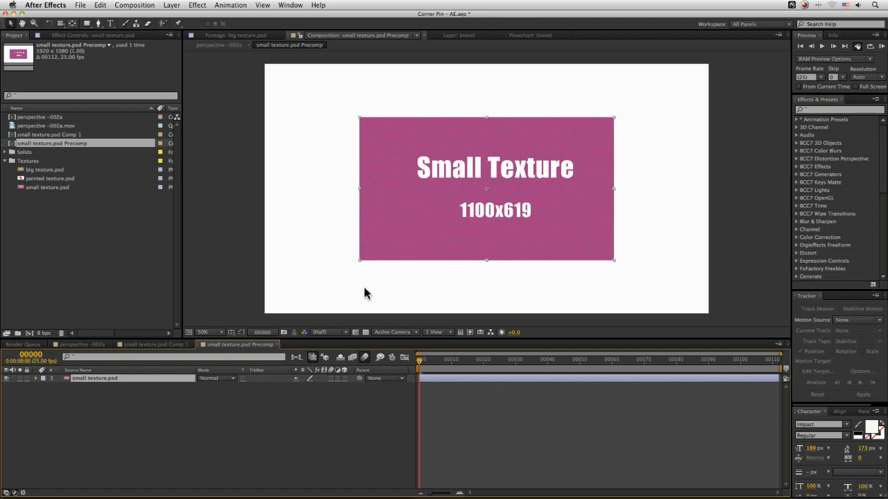
key("ctrl+alt+f")
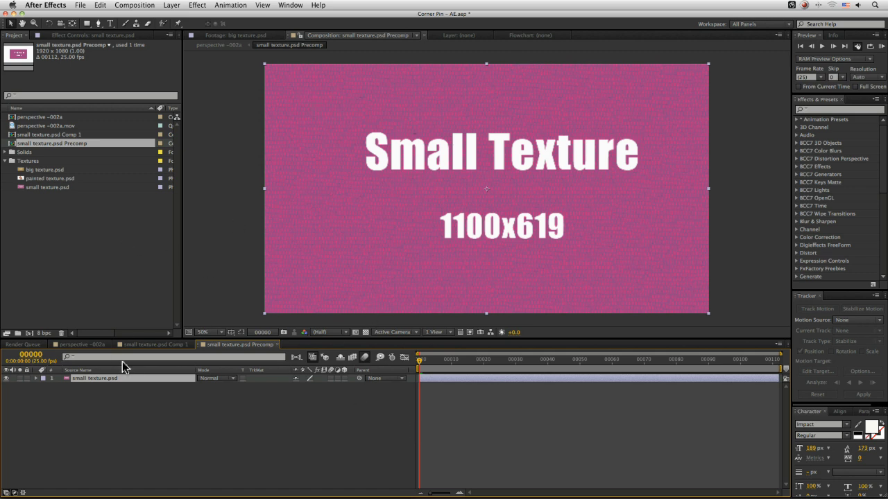
key("s")
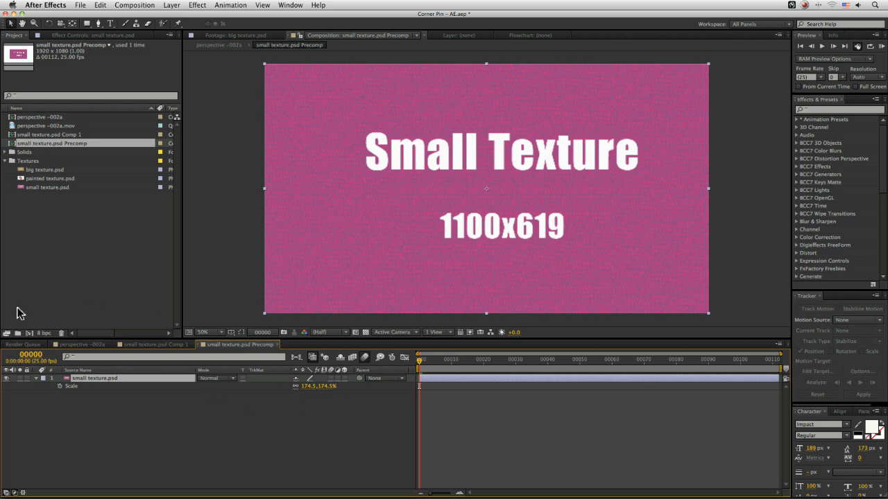
Paste the corner pin tracking data onto the small texture precomp layer at frame 130 in the perspective composition
left_click(89, 344)
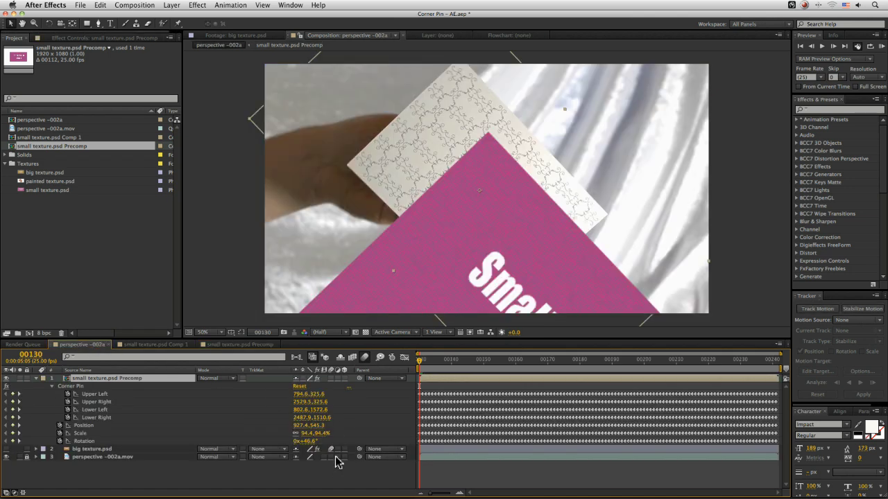
left_click(100, 4)
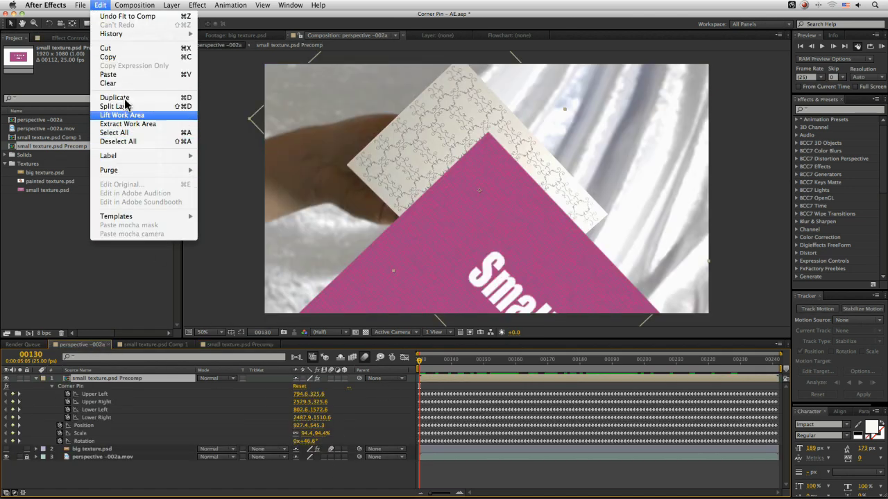
left_click(127, 74)
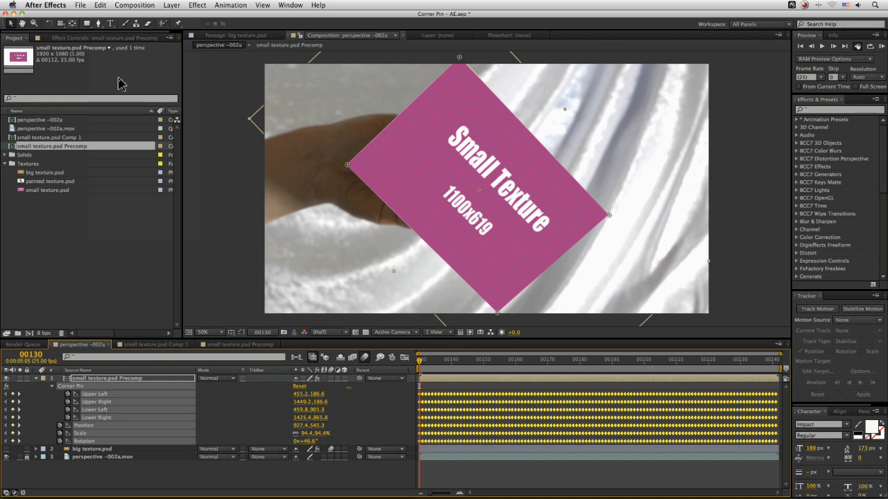
Preview the tracked small texture, stop at frame 237 and collapse the layer's keyframed properties
key("space")
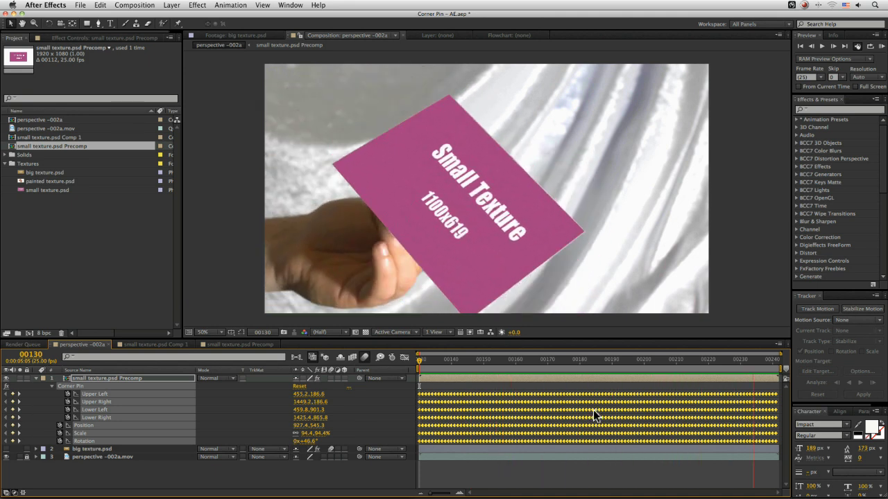
left_click(444, 225)
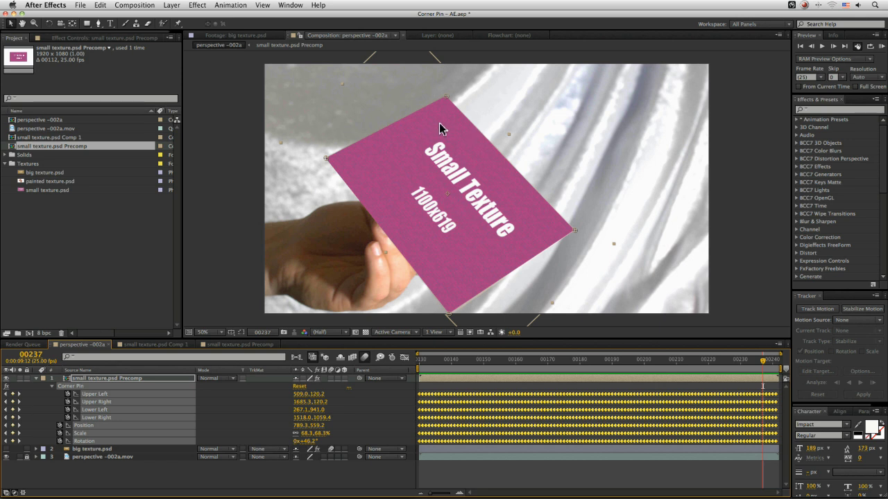
key("u")
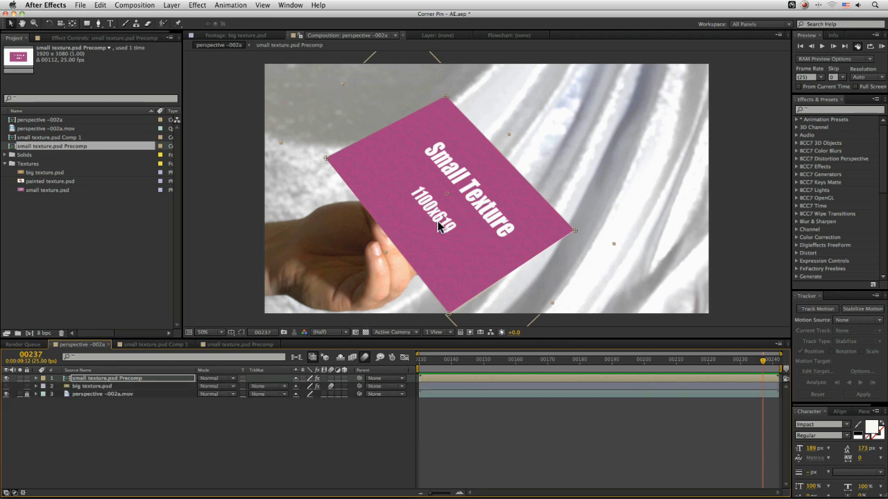
Check the small texture's Scale inside its precomp, then return to the perspective composition
left_click(238, 344)
key("s")
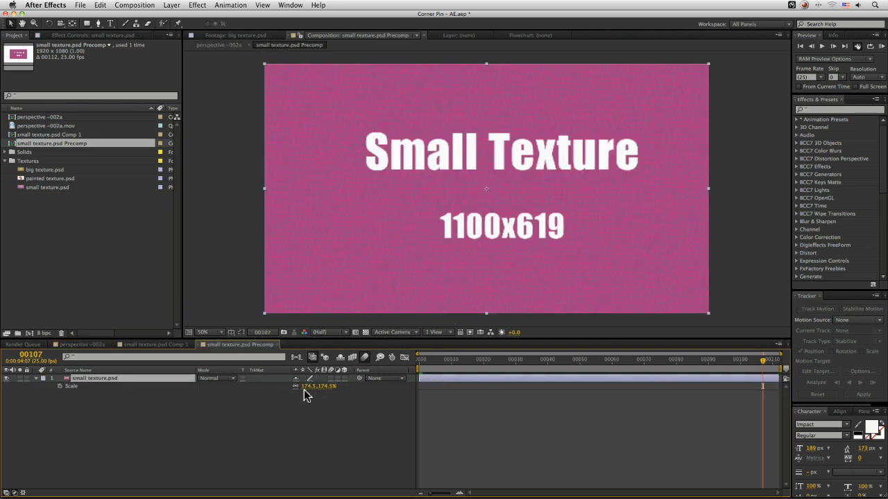
left_click(79, 344)
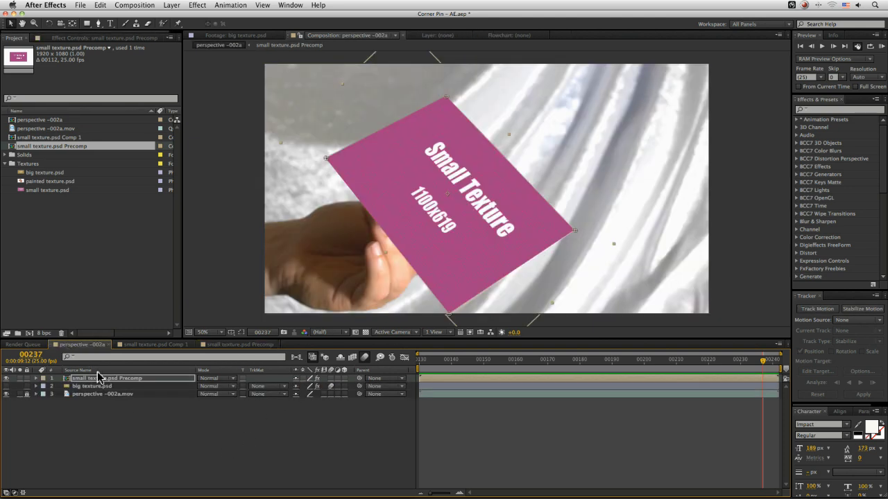
Create a new black solid of 600 x 600 pixels in the perspective composition
left_click(118, 4)
left_click(135, 5)
left_click(81, 8)
mouse_move(208, 16)
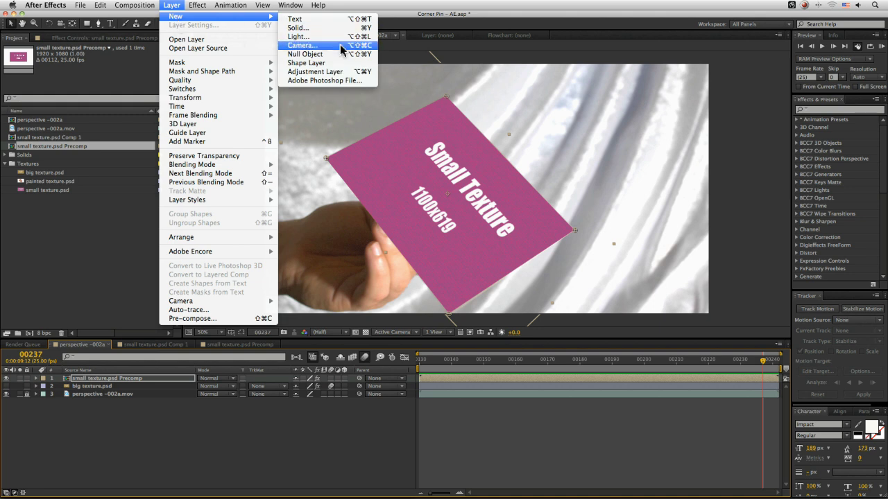
left_click(321, 27)
left_click(71, 112)
type("600")
key("Tab")
type("600")
key("Return")
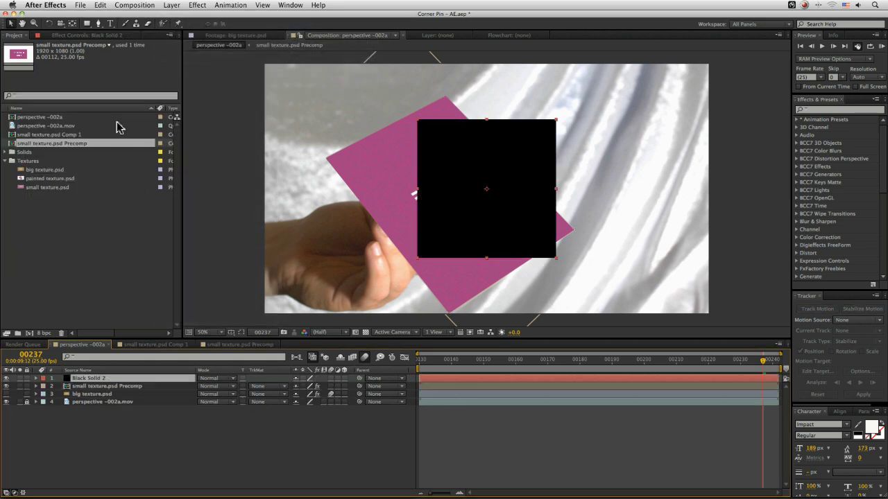
Add a text layer reading "TEXT" and position it near the middle of the black square
left_click(110, 23)
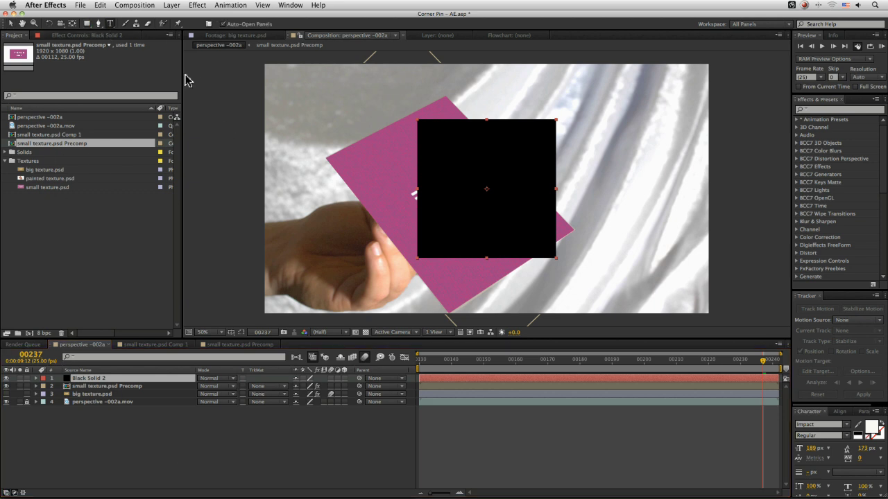
left_click(448, 170)
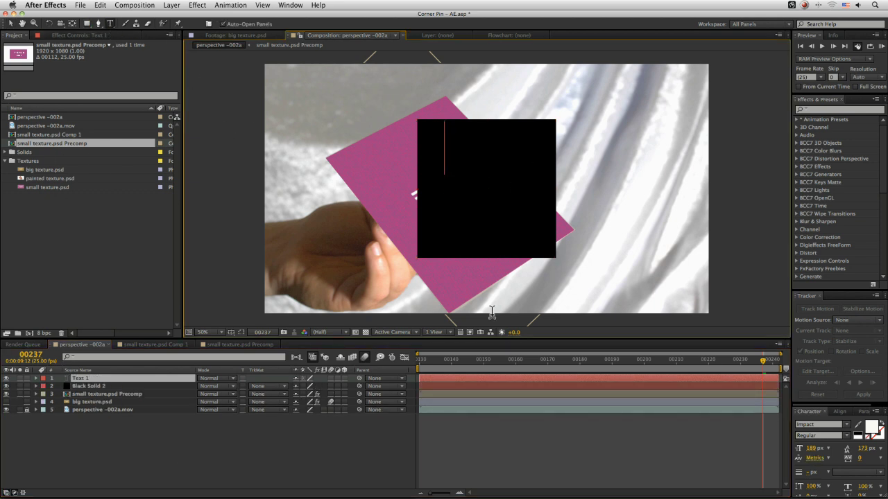
type("TEXT")
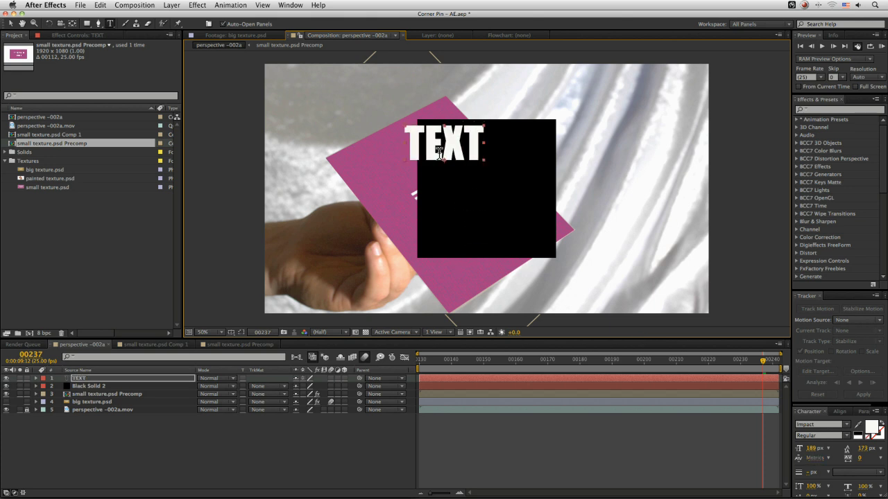
type("v")
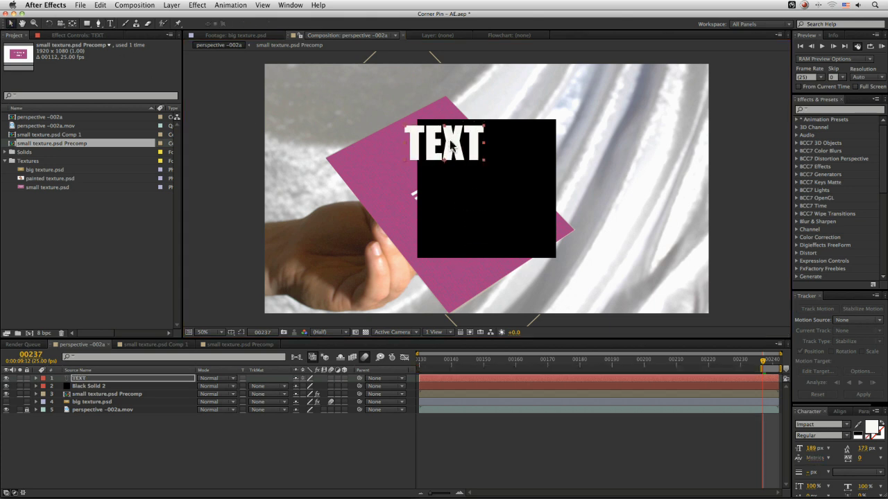
left_click_drag(451, 147, 495, 182)
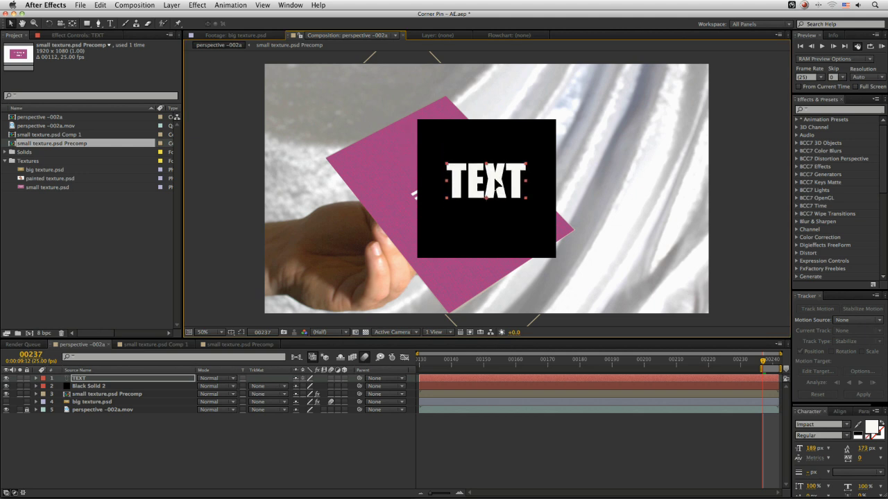
Pre-compose the text and black solid layers as "Square precomp", moving all attributes into the new composition
left_click(111, 386, "shift")
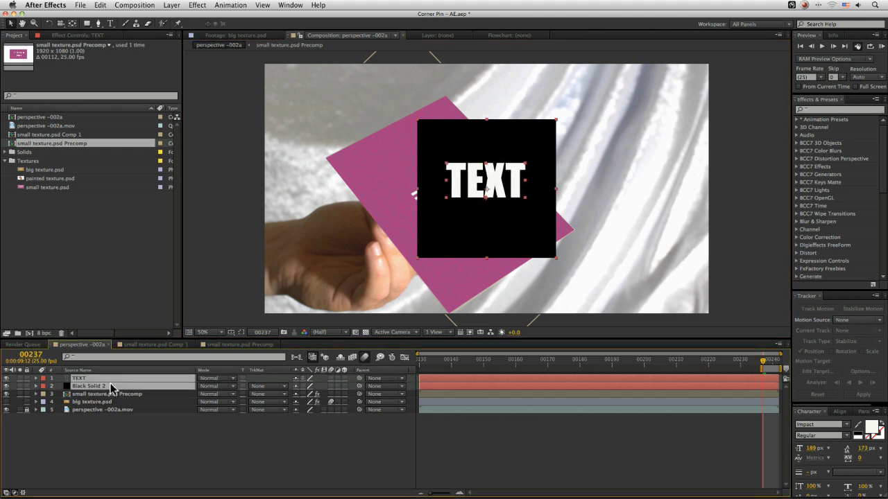
left_click(135, 6)
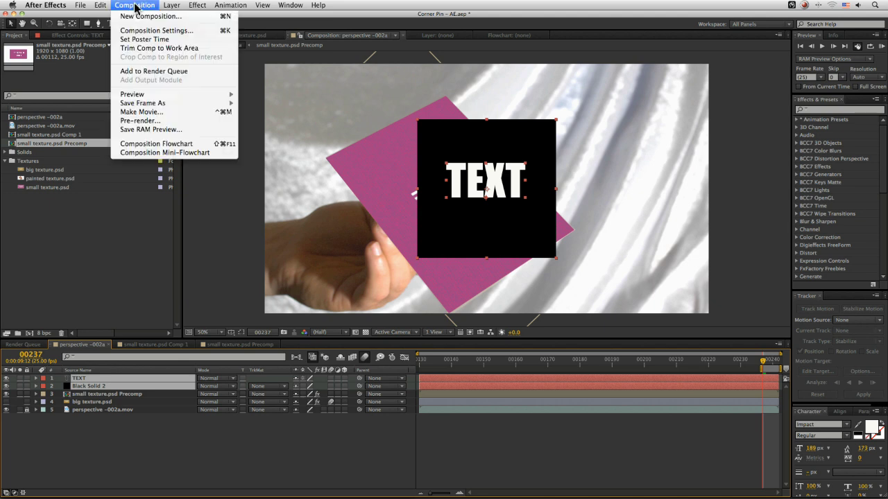
mouse_move(173, 6)
left_click(275, 321)
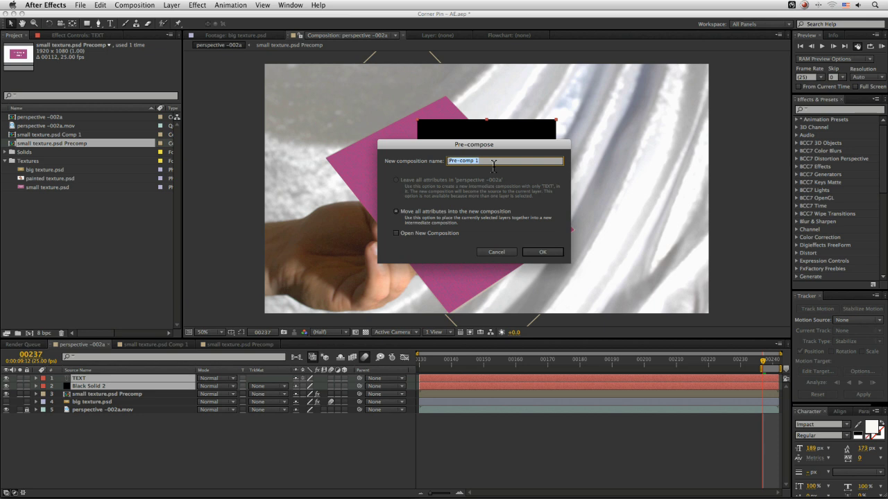
type("Swa")
left_click(543, 252)
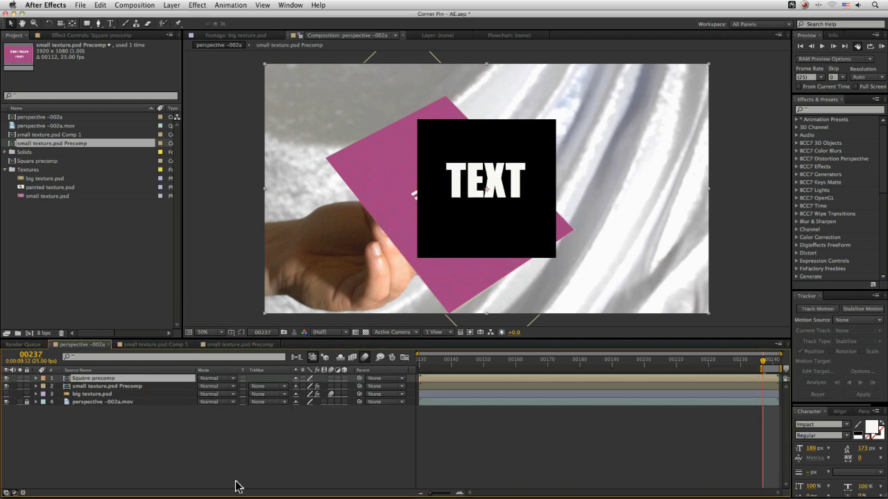
Open the Square precomp at frame 130 and fit both the text and black solid layers to the composition
double_click(108, 378)
left_click_drag(431, 362, 340, 493)
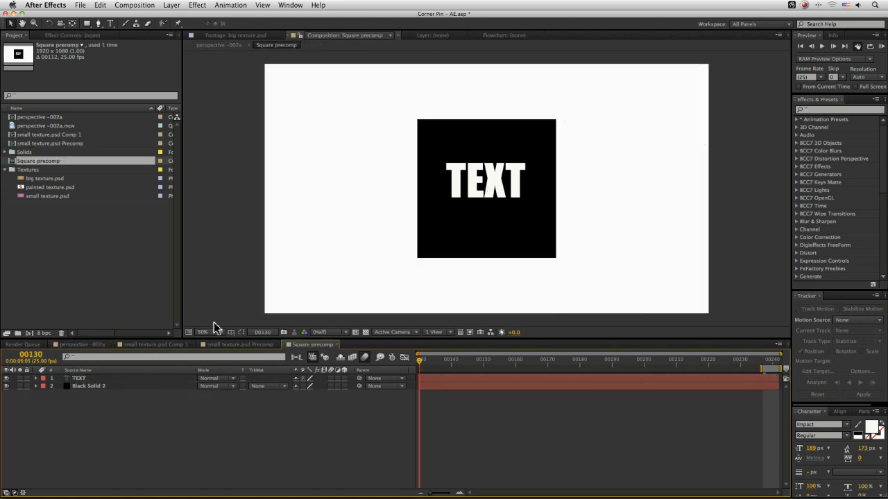
left_click(107, 379)
left_click(111, 386, "shift")
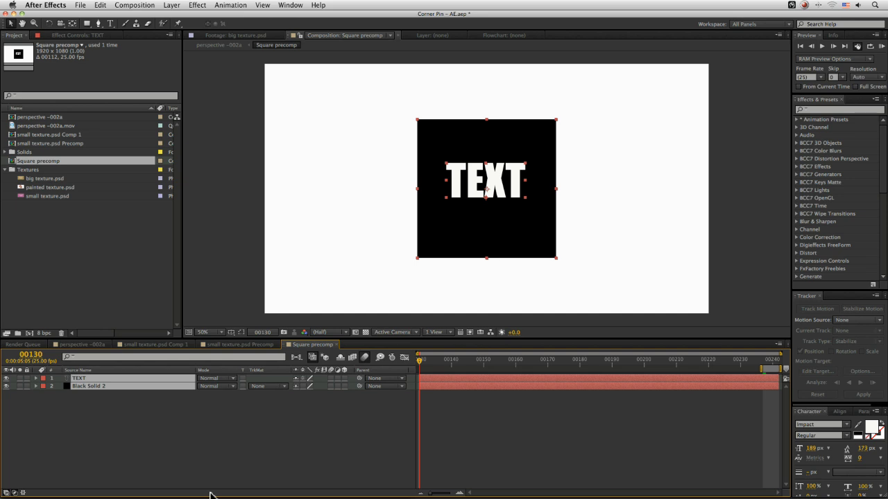
key("super+alt+f")
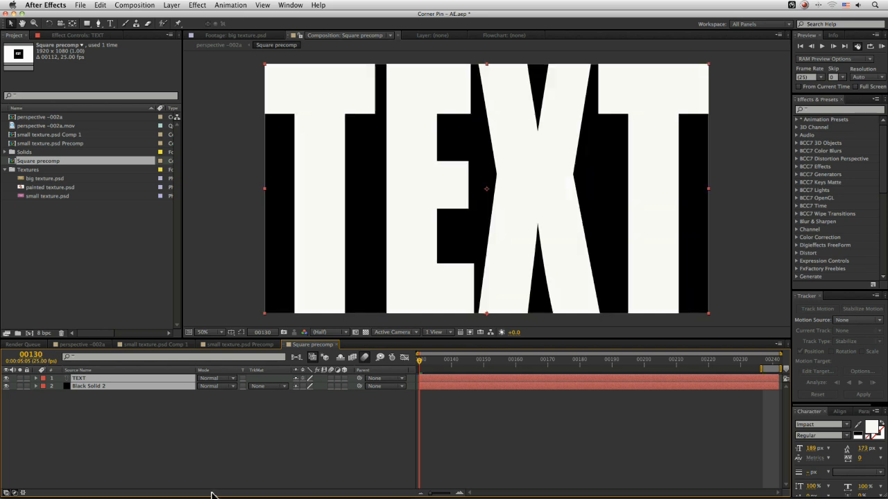
Scale down the TEXT layer in the Square precomp to about 368.8 by 474.5%
key("F2")
left_click(129, 379)
key("s")
left_click_drag(313, 392, 510, 204)
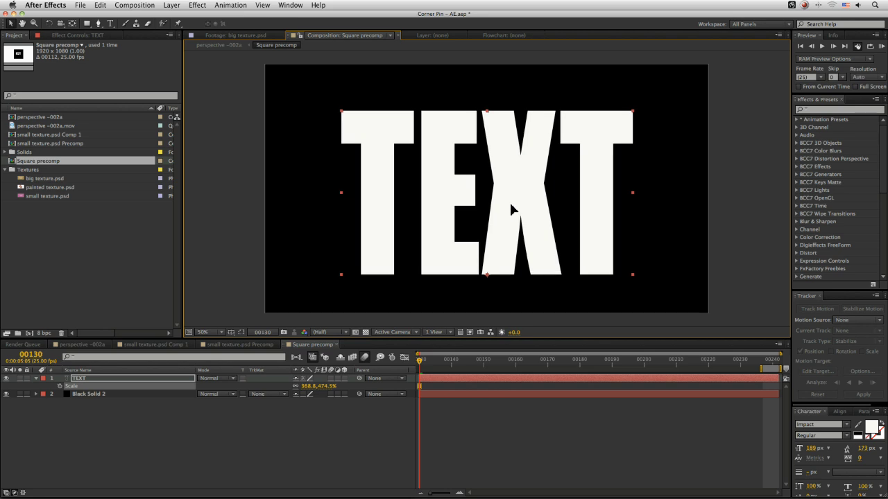
left_click(271, 431)
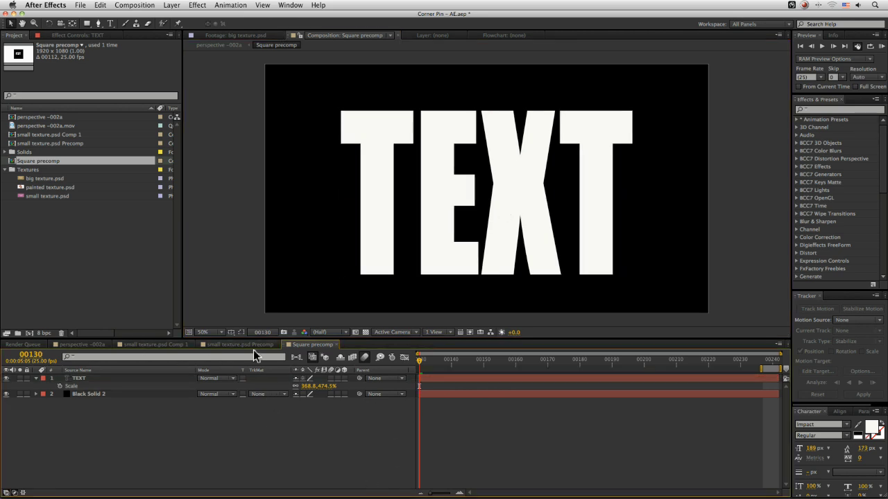
Paste the corner pin tracking data onto the Square precomp layer in the perspective -002a composition and preview the result
left_click(82, 345)
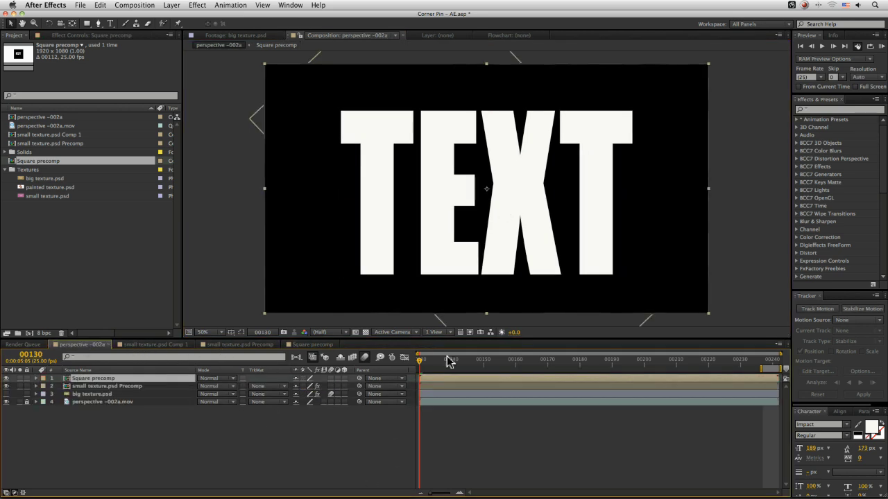
left_click(171, 455)
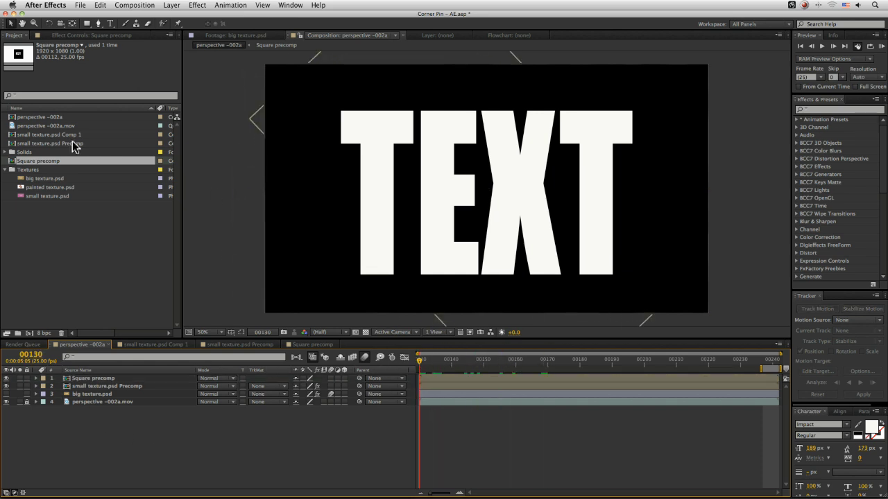
left_click(111, 378)
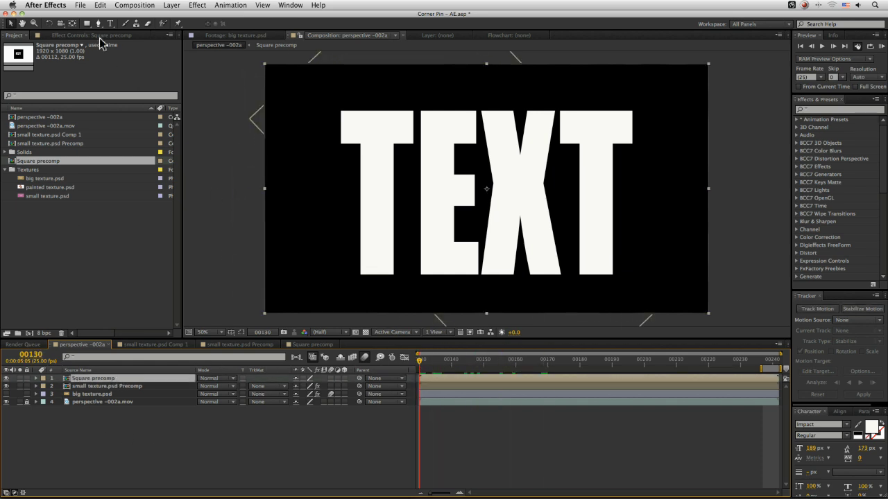
left_click(116, 5)
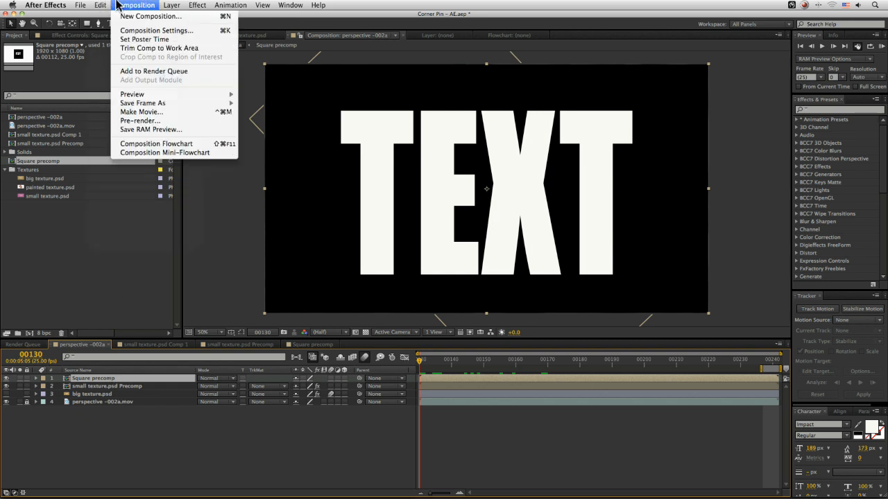
mouse_move(100, 5)
left_click(116, 78)
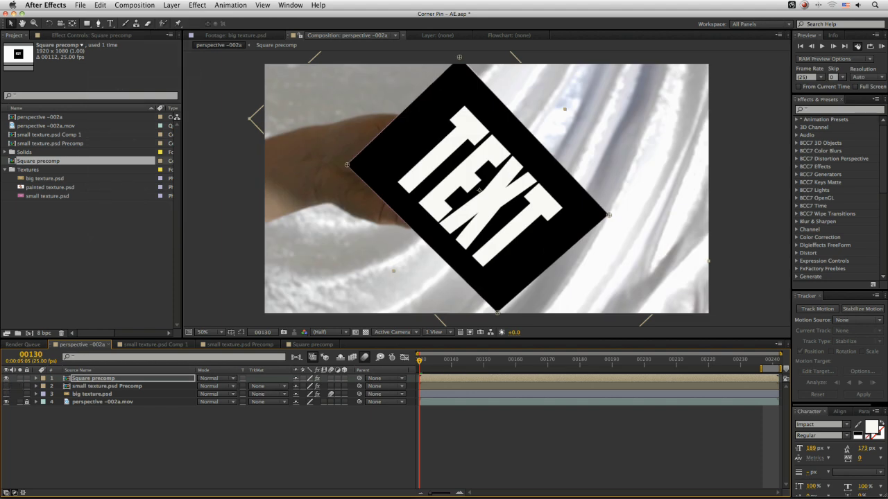
key("space")
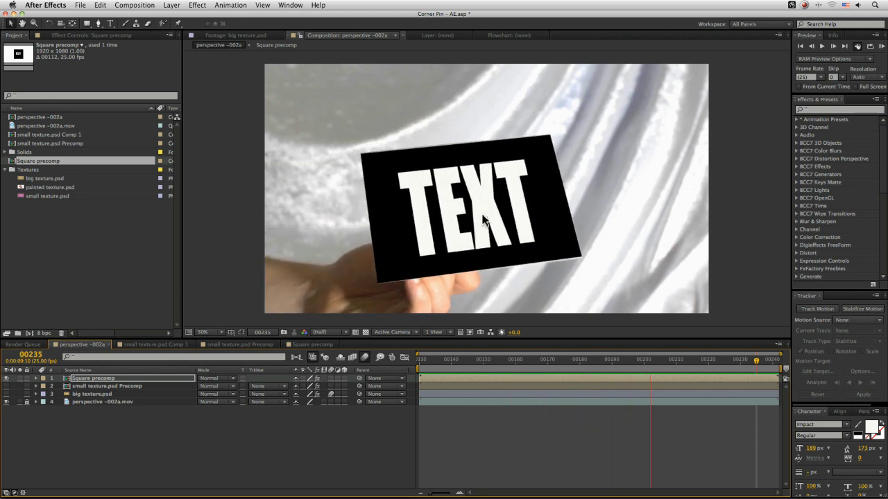
key("space")
Reopen the Square precomp at frame 130 and undo the scaling of the text and black solid layers
left_click(313, 345)
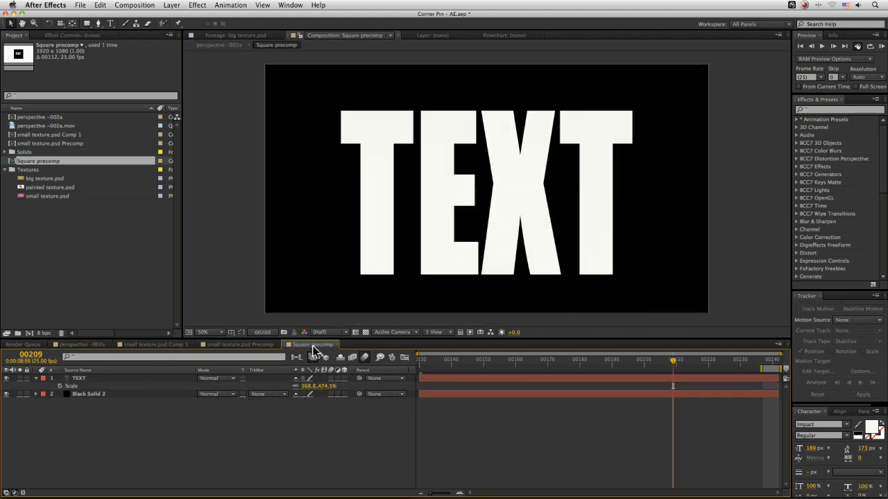
left_click(111, 379)
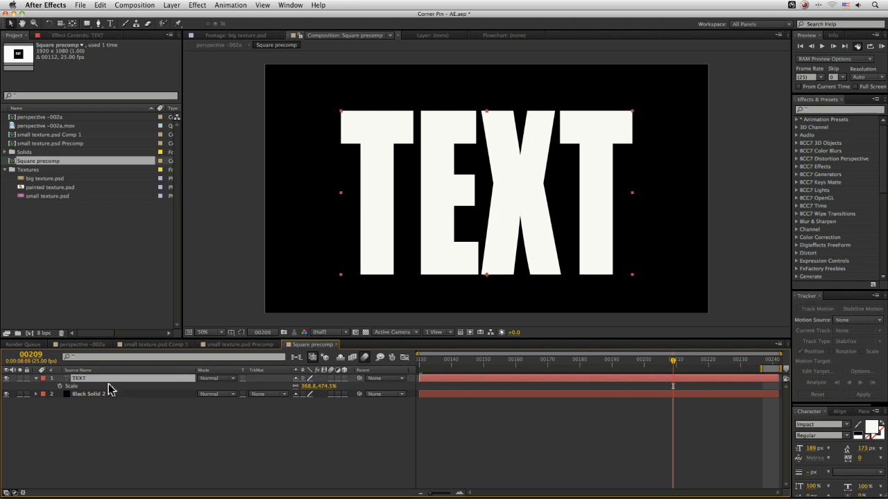
left_click(212, 433)
key("space")
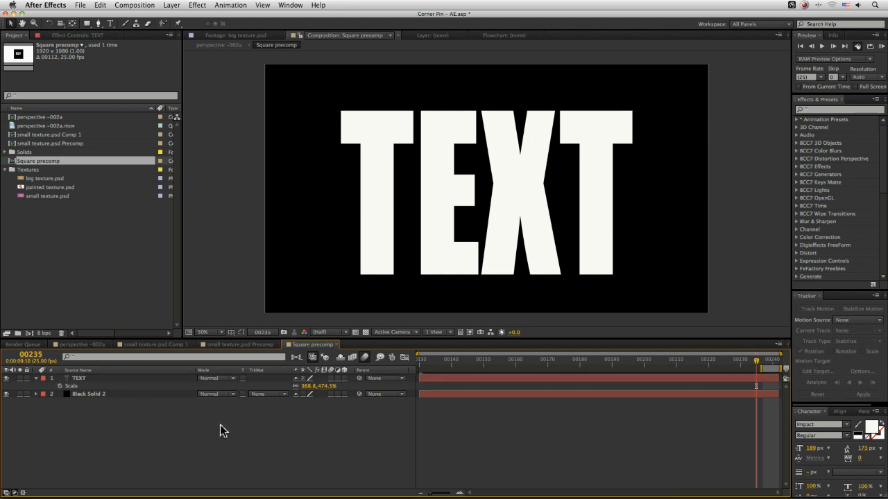
key("Home")
left_click(416, 378)
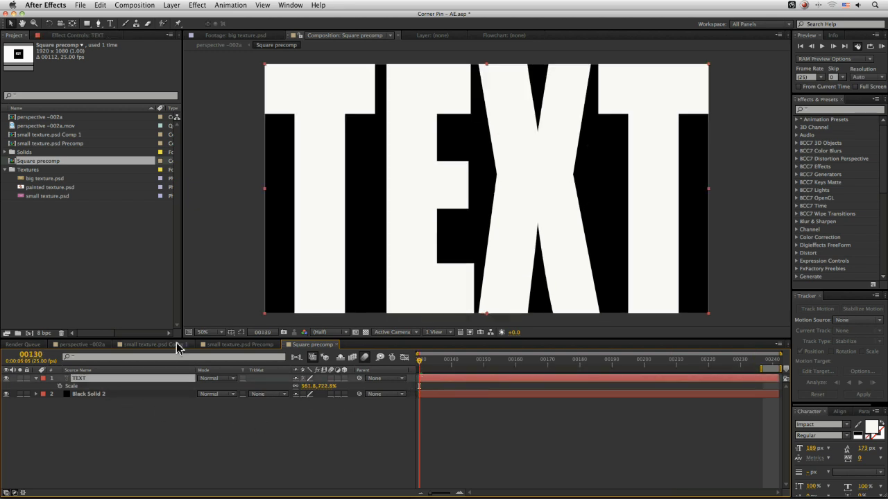
key("super+z")
Scale the TEXT and Black Solid 2 layers together to 180% so the square spans the composition's height
left_click(132, 403)
left_click(129, 394)
key("s")
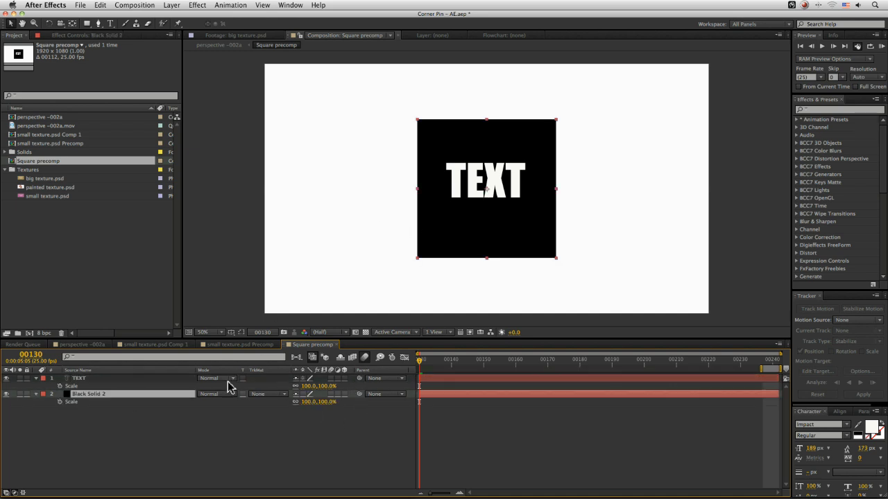
left_click(154, 380, "shift")
left_click_drag(305, 402, 343, 402)
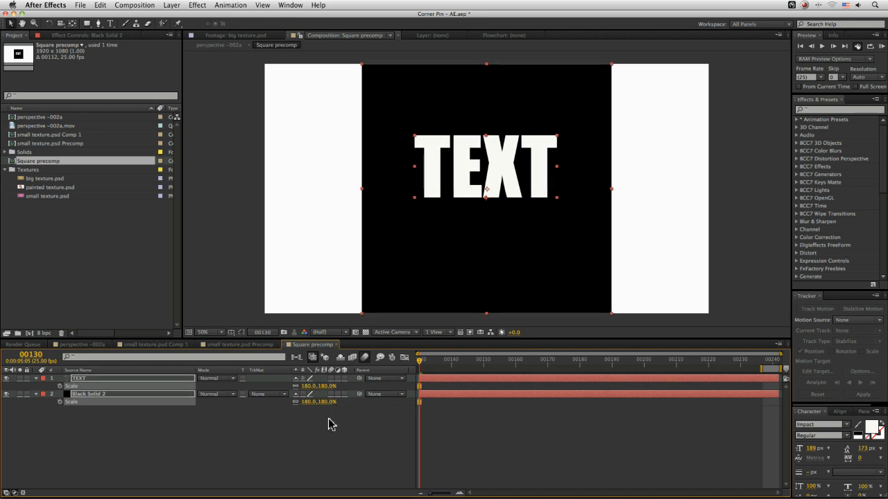
left_click(329, 423)
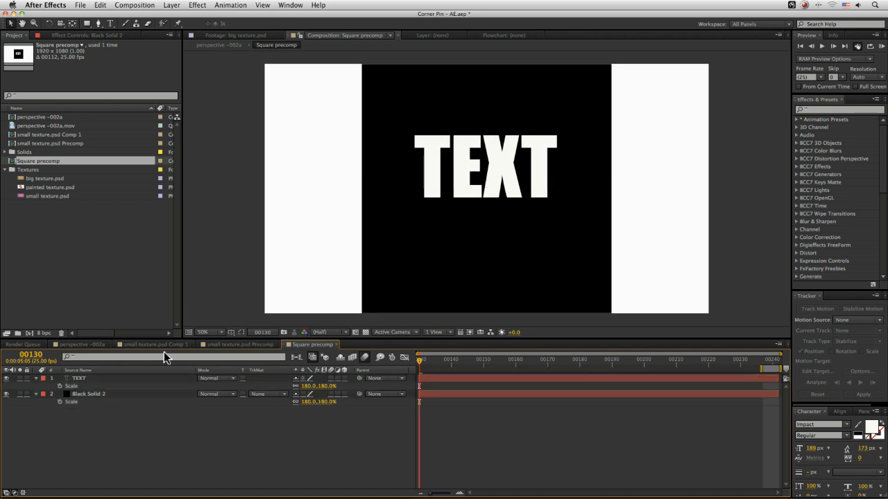
Paste the corner pin data onto the Square precomp layer in perspective -002a and preview it with the small texture precomp hidden
left_click(83, 344)
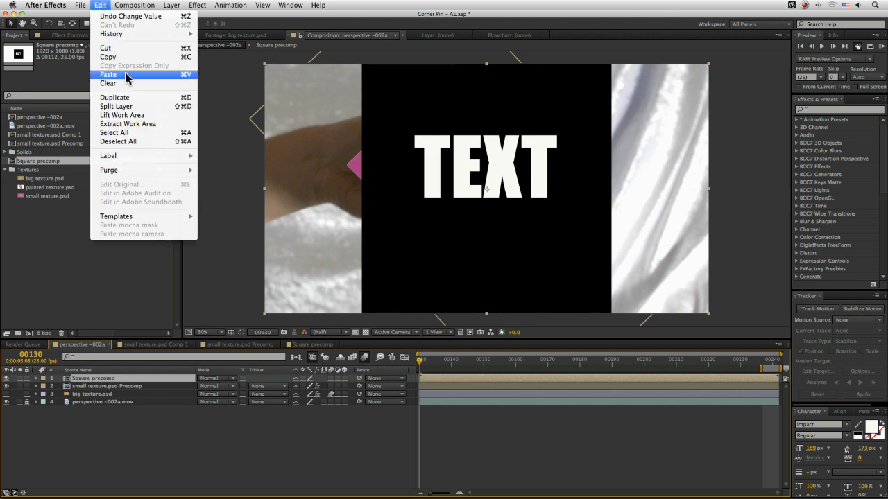
left_click(108, 74)
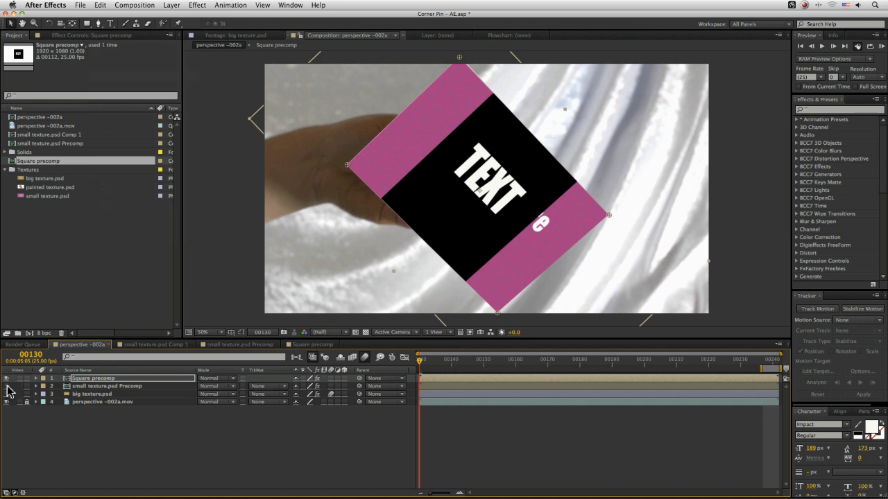
key("space")
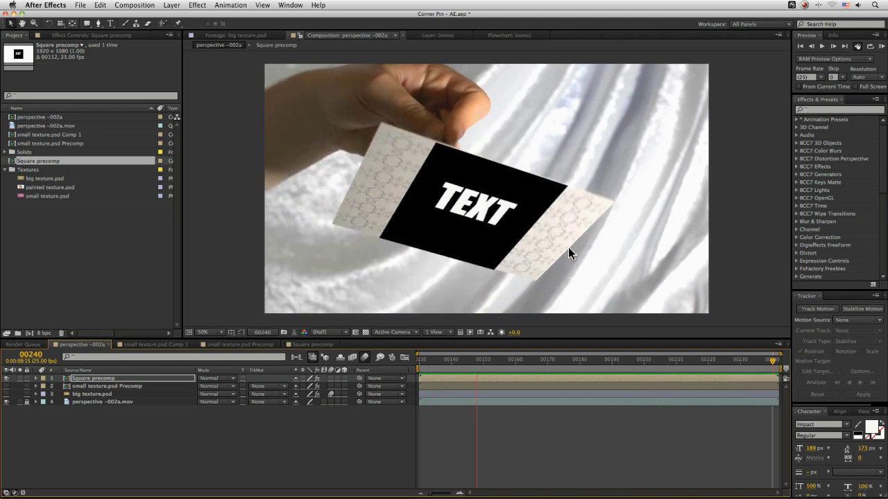
key("space")
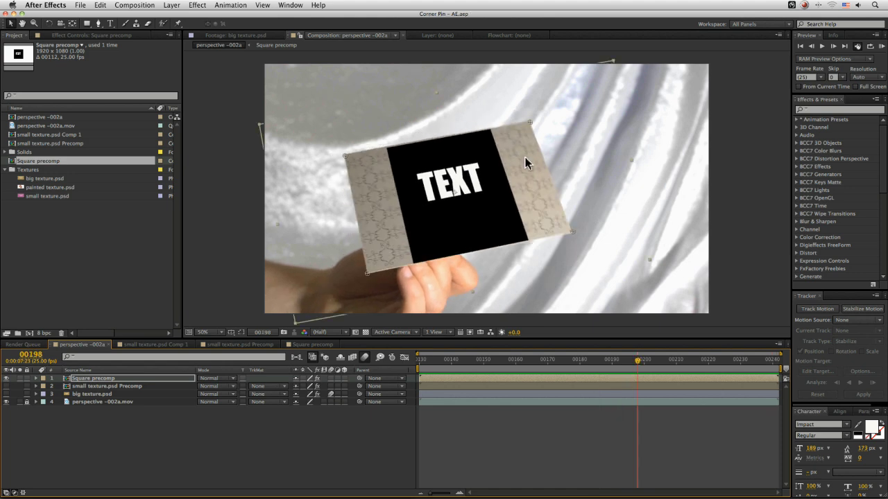
Hide the Square precomp at frame 130 and add painted texture.psd as the uppermost layer of perspective -002a
left_click(331, 378)
left_click_drag(485, 369, 297, 386)
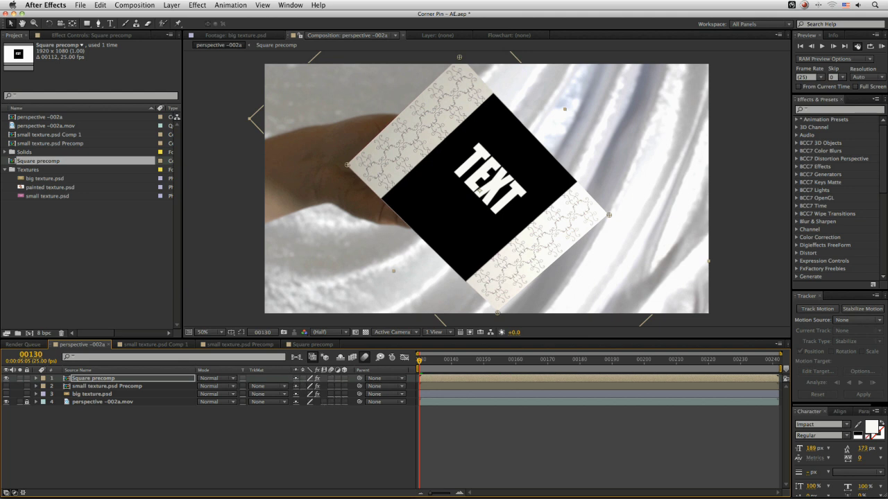
left_click(6, 378)
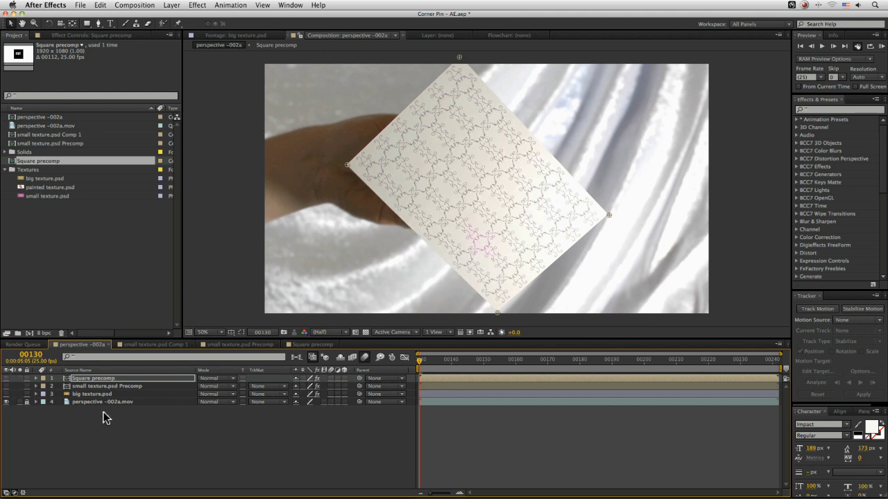
left_click(258, 445)
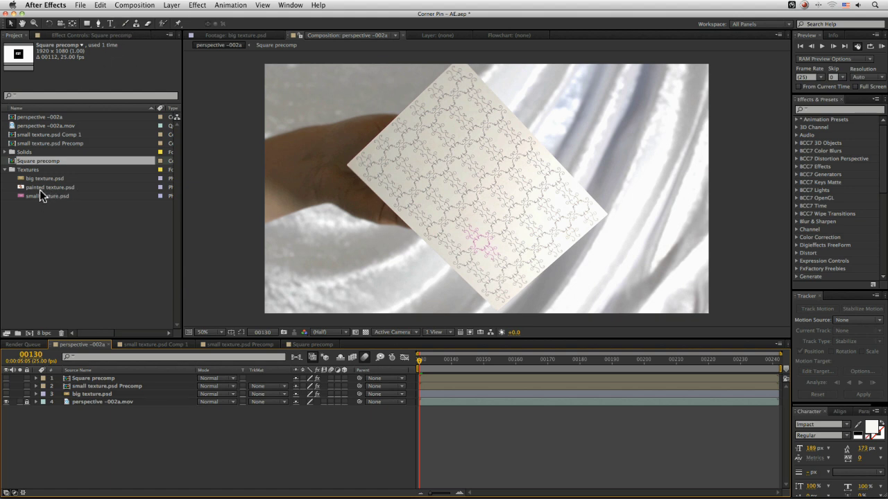
mouse_move(48, 187)
left_mouse_down()
mouse_move(145, 248)
mouse_move(126, 377)
left_mouse_up()
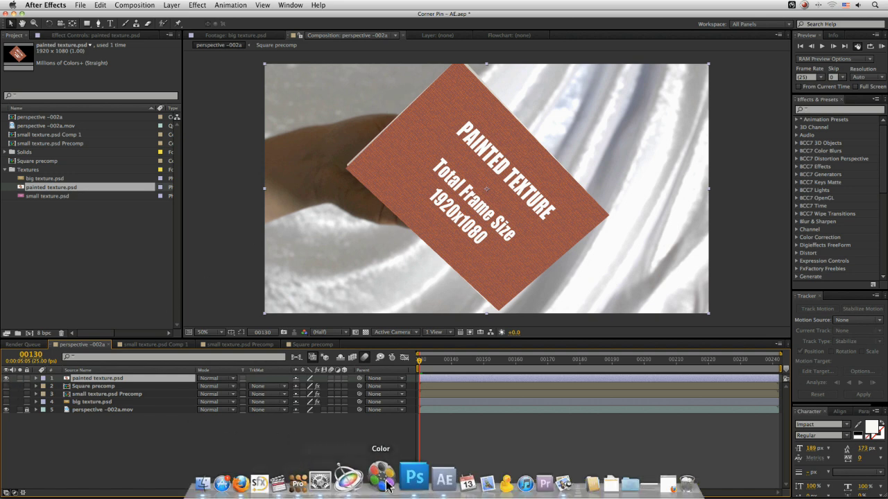
Switch to Photoshop and compare the painted texture in Layer 2 with the footage frame in Layer 1 of painted texture.psd
left_click(408, 479)
key("ctrl+shift+Tab")
key("ctrl+shift+Tab")
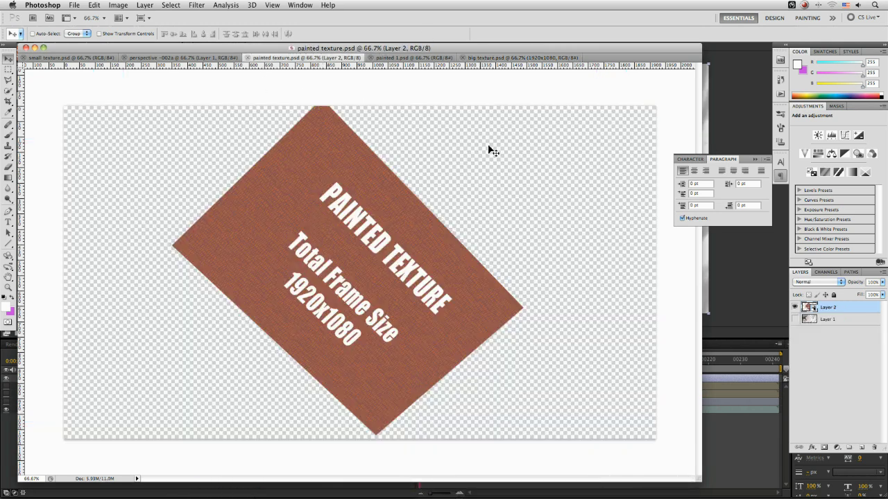
left_click(794, 319)
left_click(795, 307)
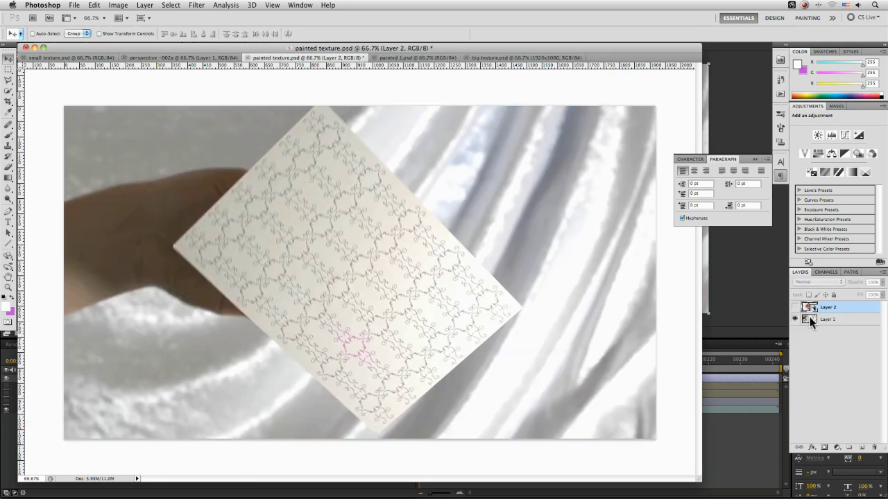
left_click(818, 321)
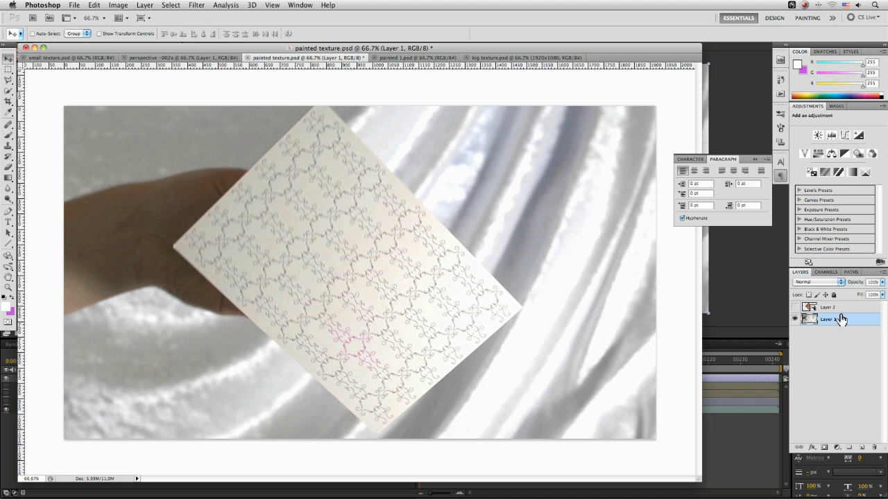
left_click(795, 307)
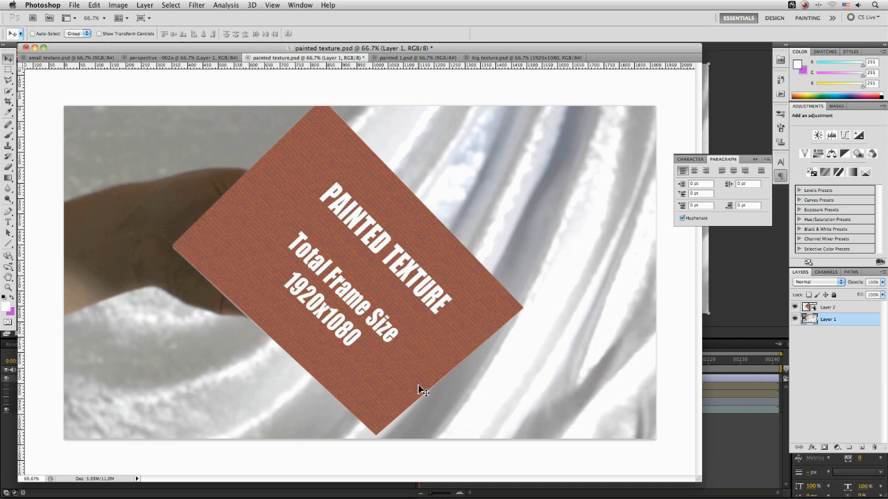
Switch back to After Effects, paste the corner pin data onto the painted texture.psd layer and preview the motion
key("super+Tab")
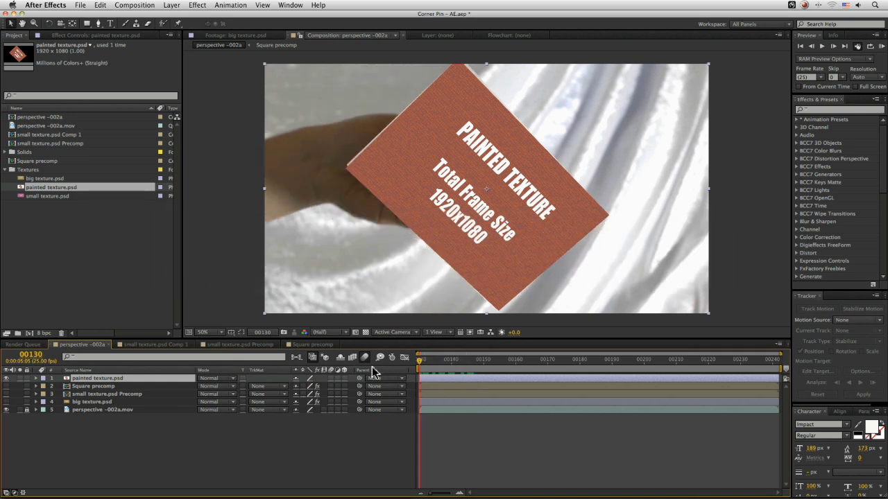
left_click(119, 6)
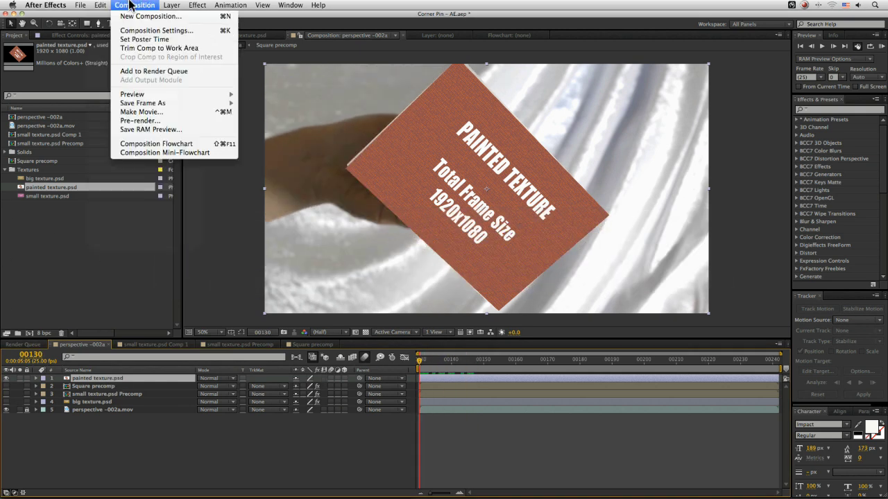
mouse_move(104, 5)
left_click(110, 74)
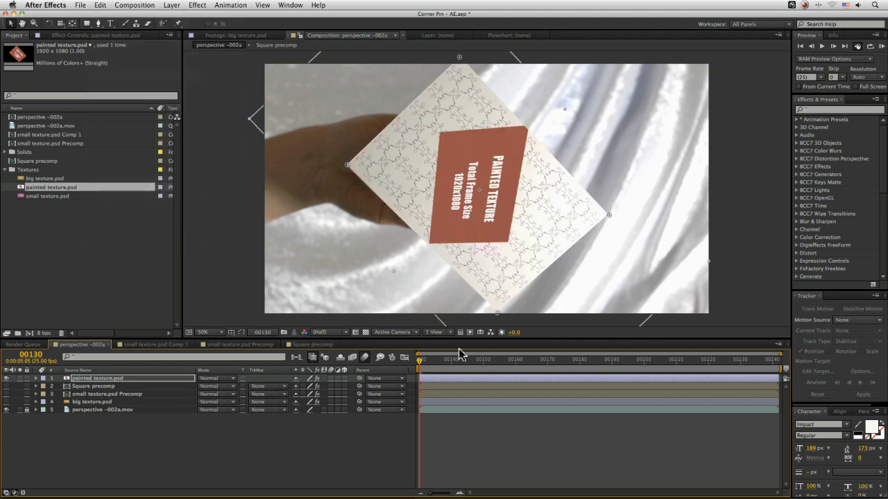
key("space")
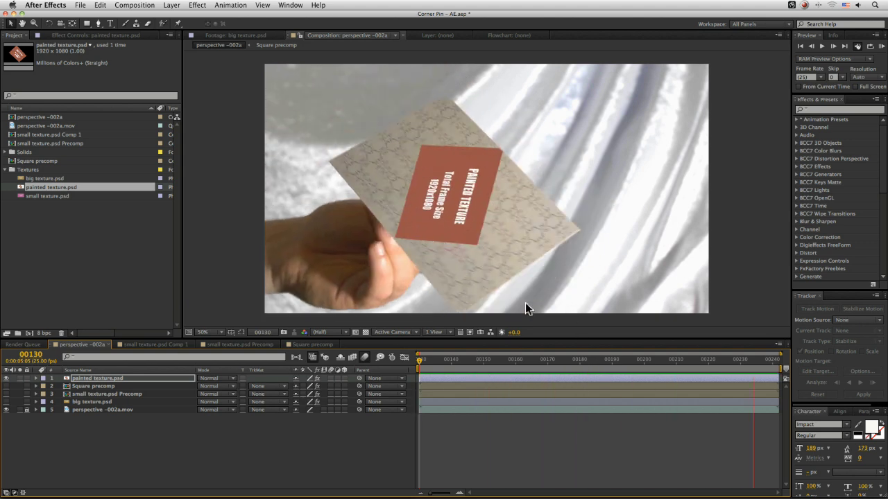
key("space")
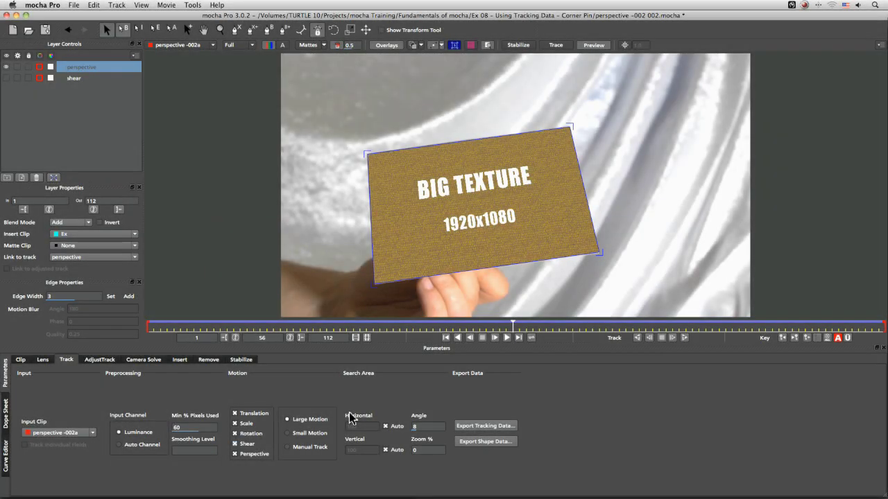
In mocha Pro, set the perspective layer's insert clip to Logo and duplicate that layer at frame 1
left_click(78, 235)
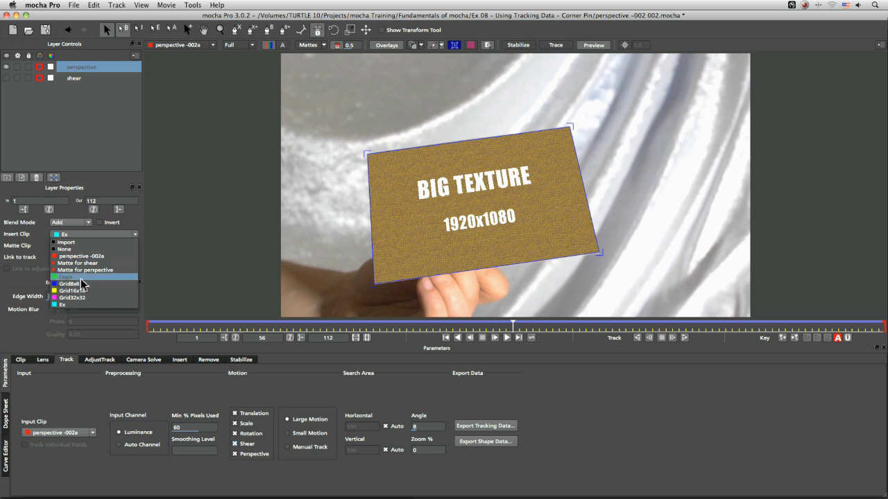
left_click(66, 277)
left_click_drag(516, 334, 119, 375)
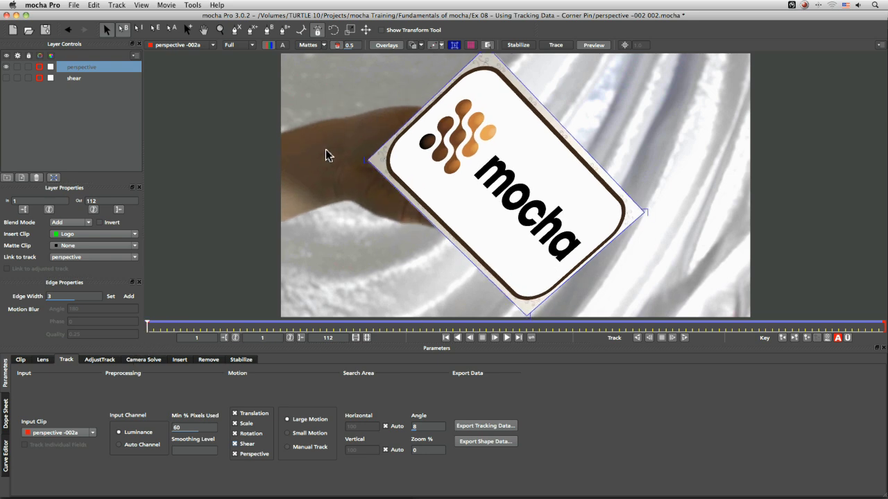
left_click_drag(285, 331, 123, 330)
left_click(22, 178)
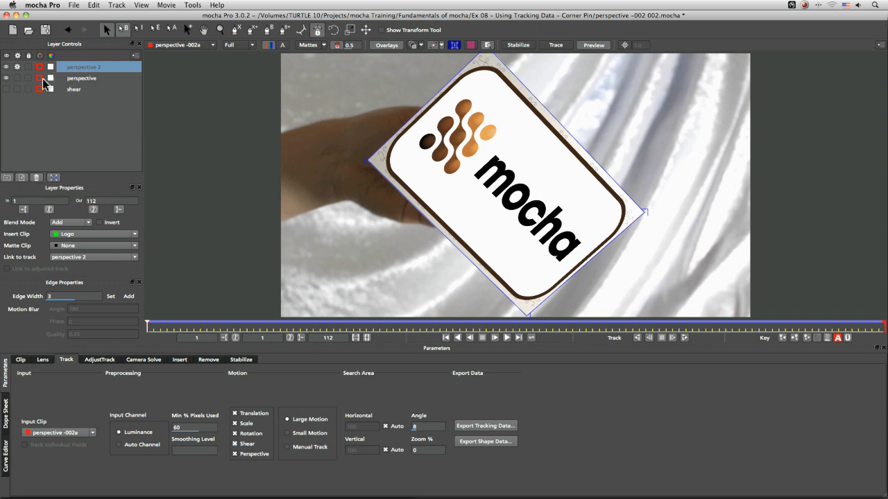
Hide the perspective layer, fit the perspective 2 layer's surface to the full frame and preview its tracked motion
left_click(6, 78)
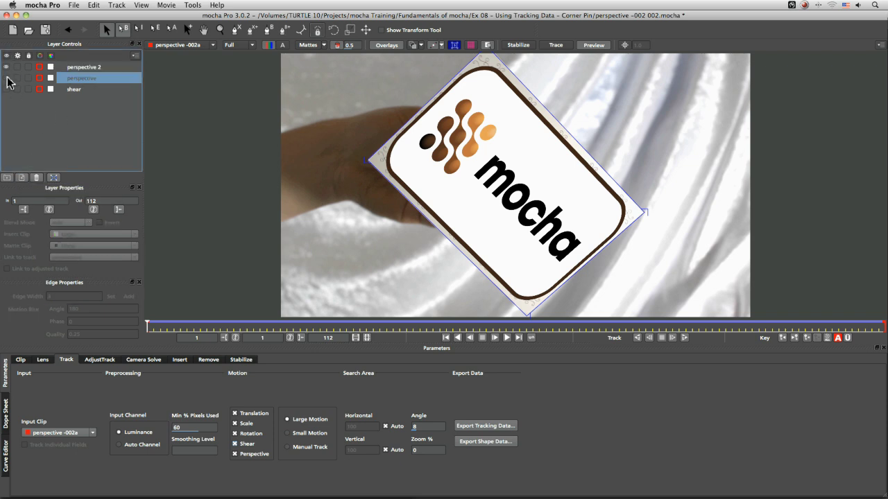
left_click(94, 69)
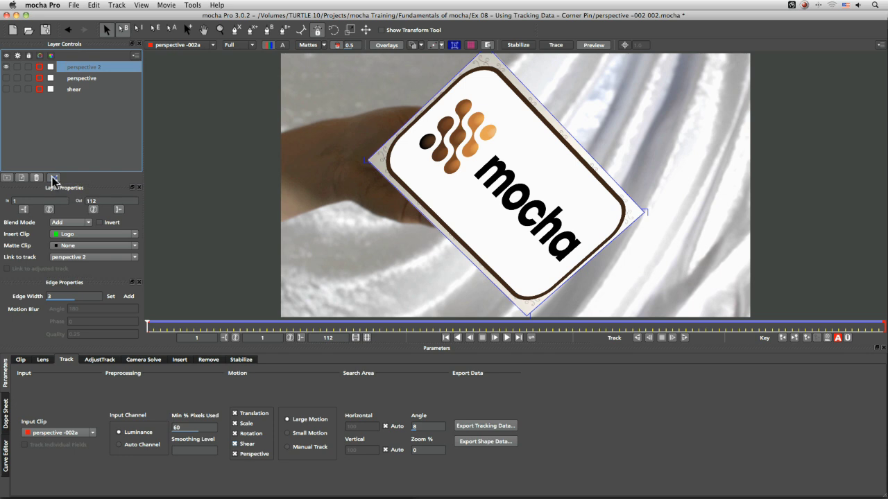
left_click(75, 248)
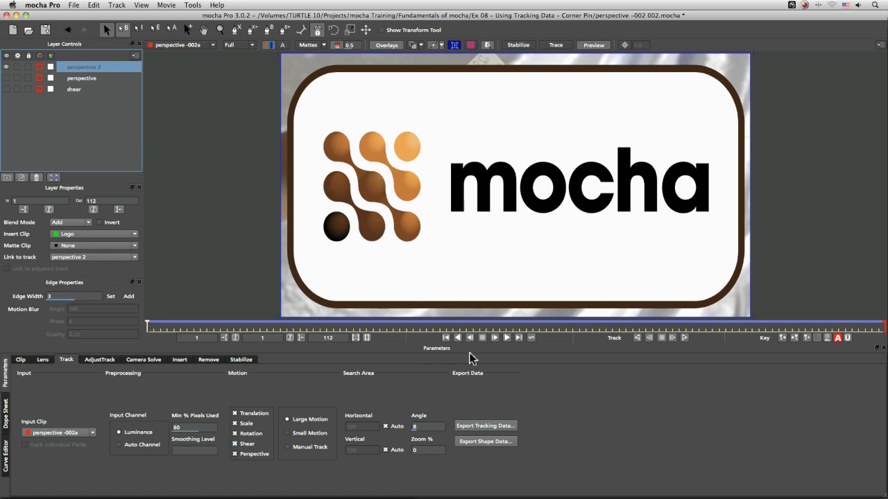
left_click(507, 338)
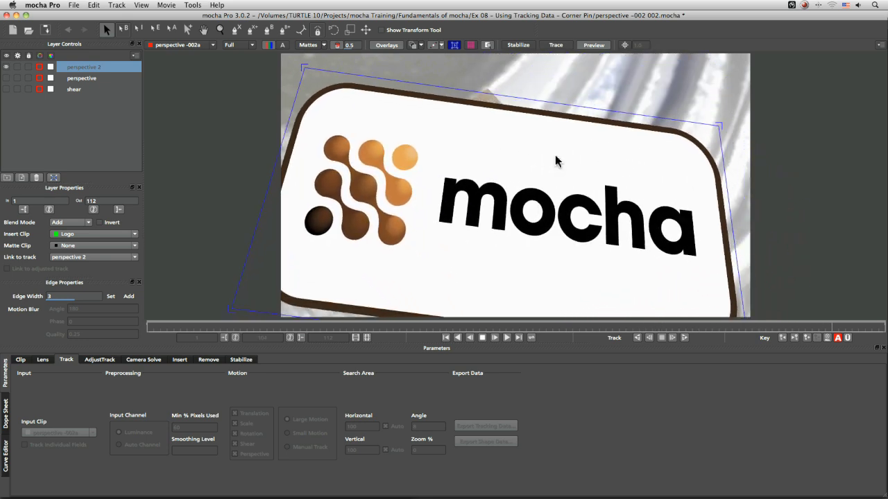
left_click(483, 338)
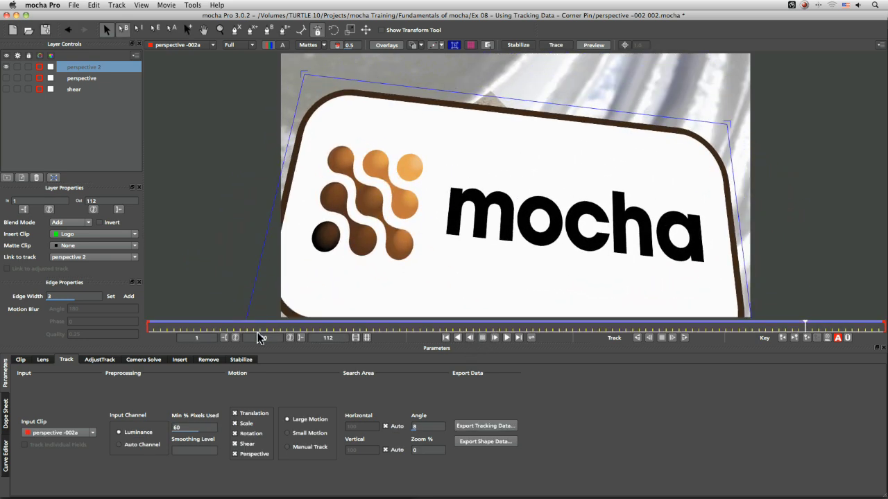
Return to frame 1 and copy perspective 2's tracking data to the clipboard as After Effects Corner Pin [supports motion blur]
left_click_drag(775, 327, 97, 351)
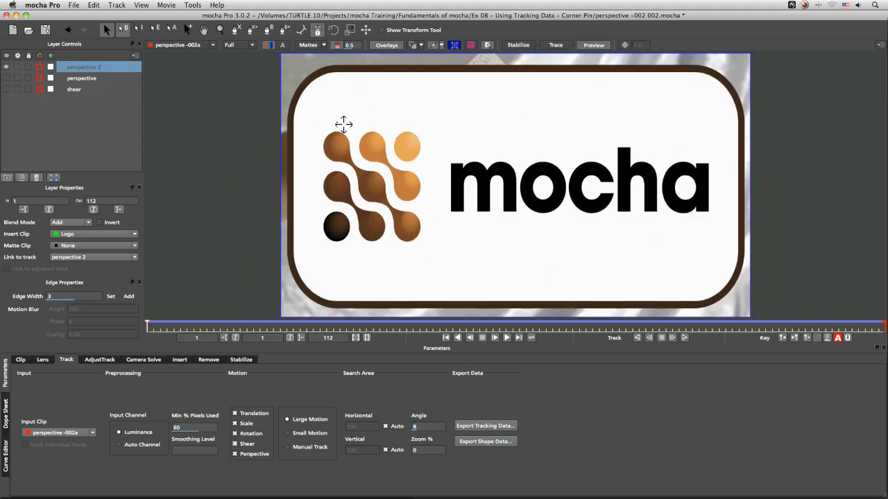
left_click(487, 427)
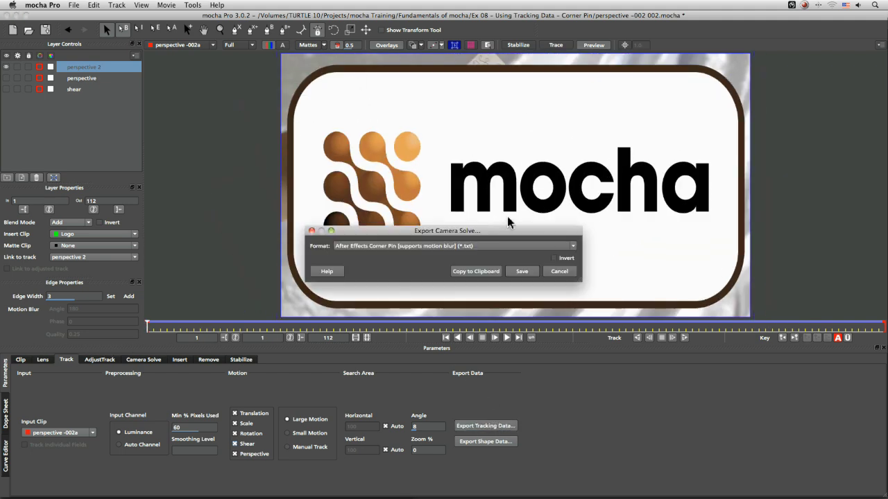
left_click(479, 272)
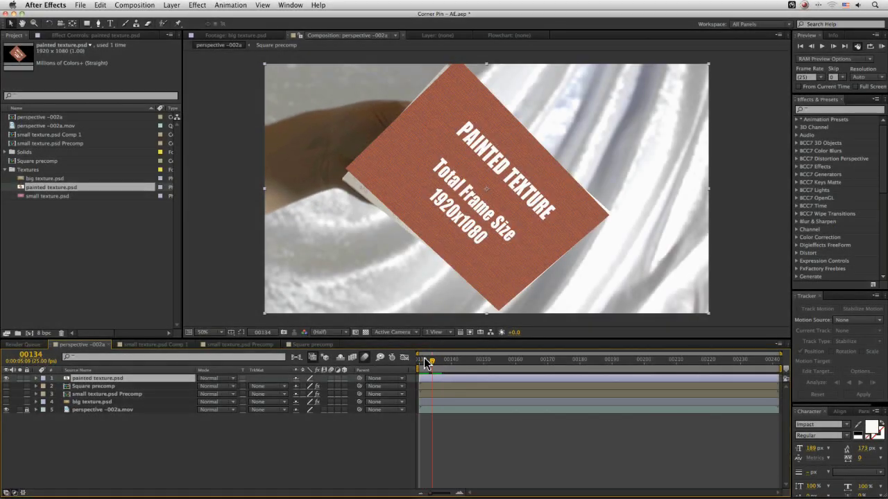
Switch to After Effects, go to frame 130 and inspect the painted texture.psd layer in isolation
left_click_drag(426, 362, 418, 362)
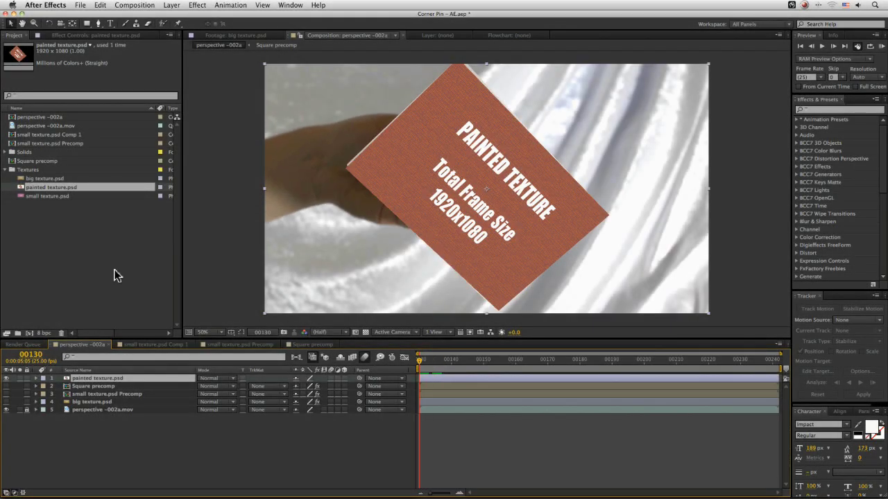
left_click(18, 378)
left_click(19, 379)
left_click(19, 379)
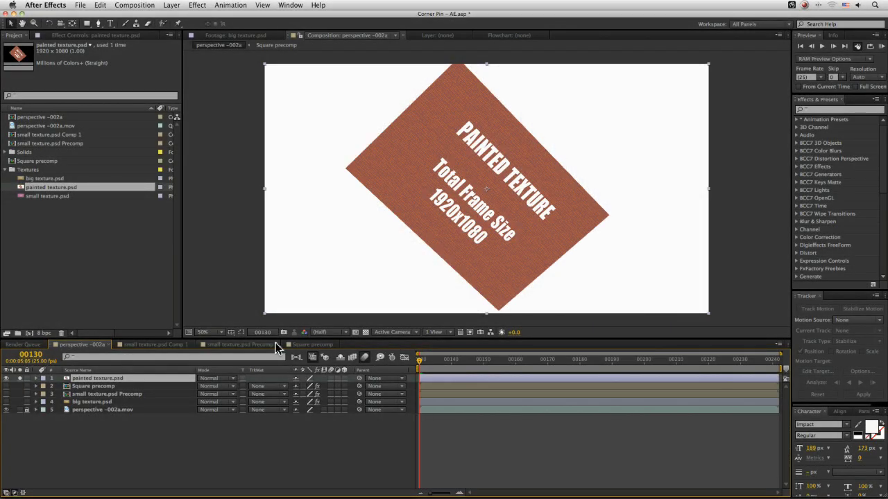
left_click(19, 378)
Paste the corner pin data onto the painted texture.psd layer, reveal its keyframes and preview the motion
left_click(135, 5)
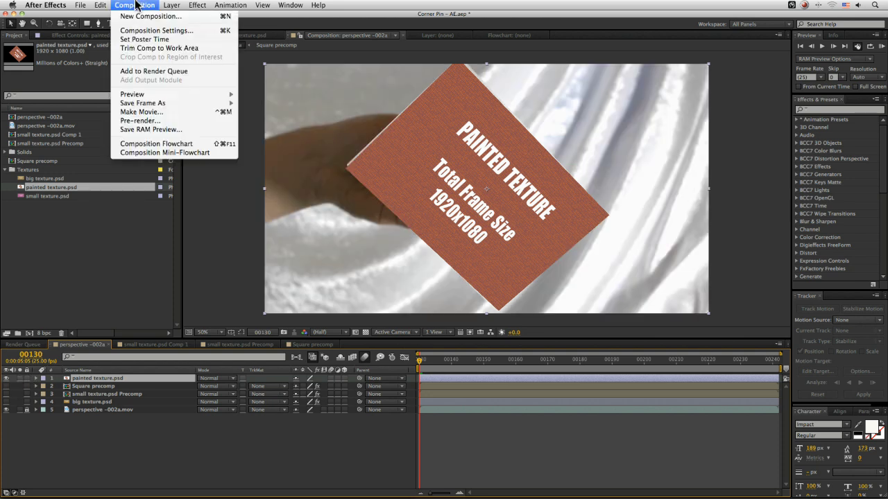
mouse_move(99, 5)
left_click(97, 74)
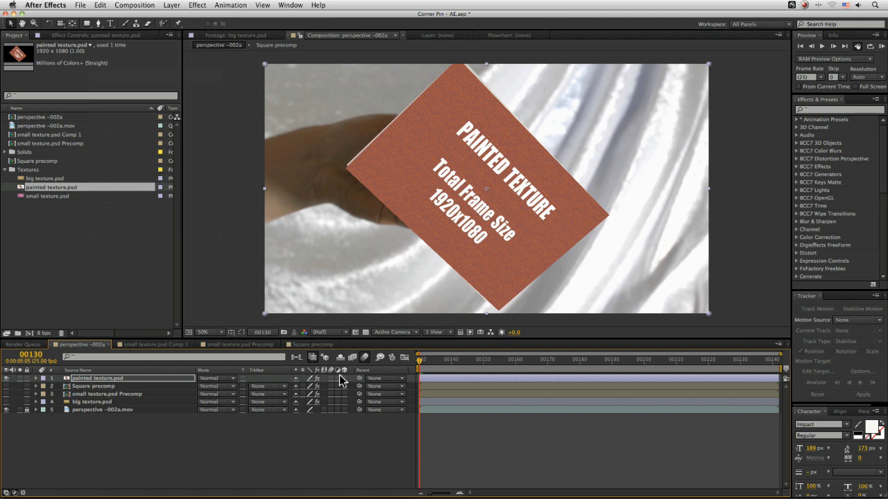
key("u")
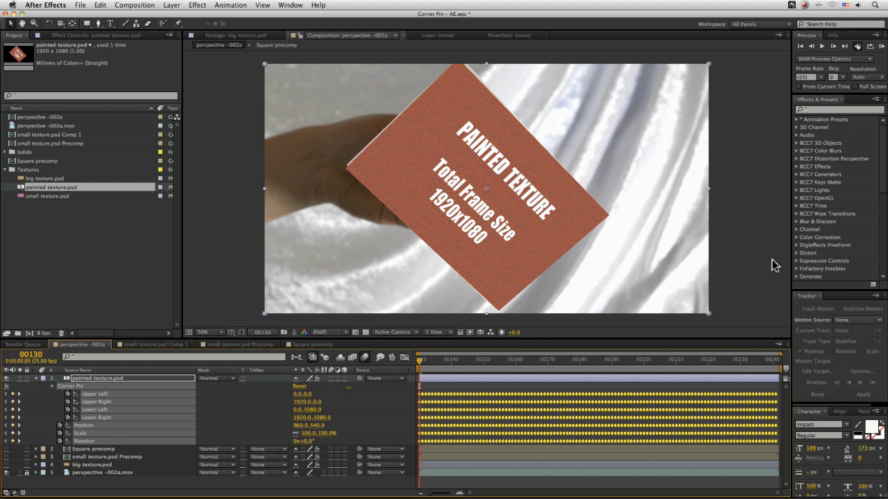
key("space")
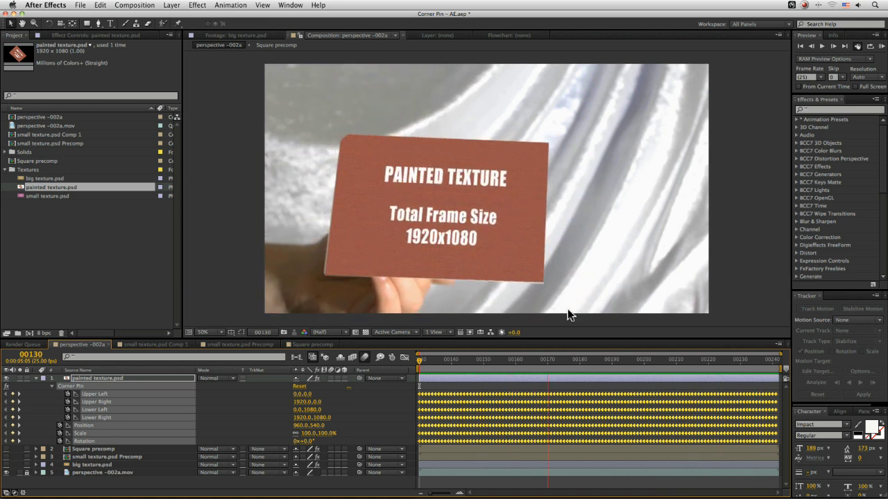
Check the painted texture's corners at frame 136, return to frame 130 and collapse the layer's properties
left_click(452, 380)
left_click(438, 360)
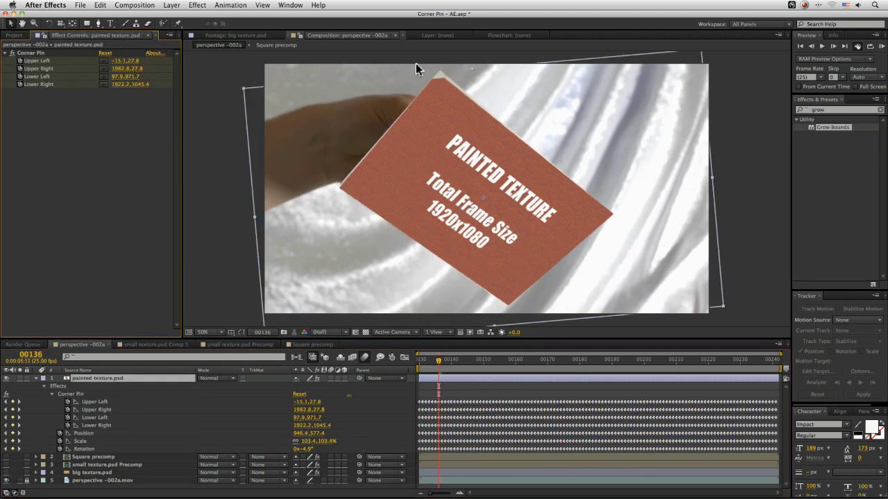
left_click_drag(431, 359, 400, 369)
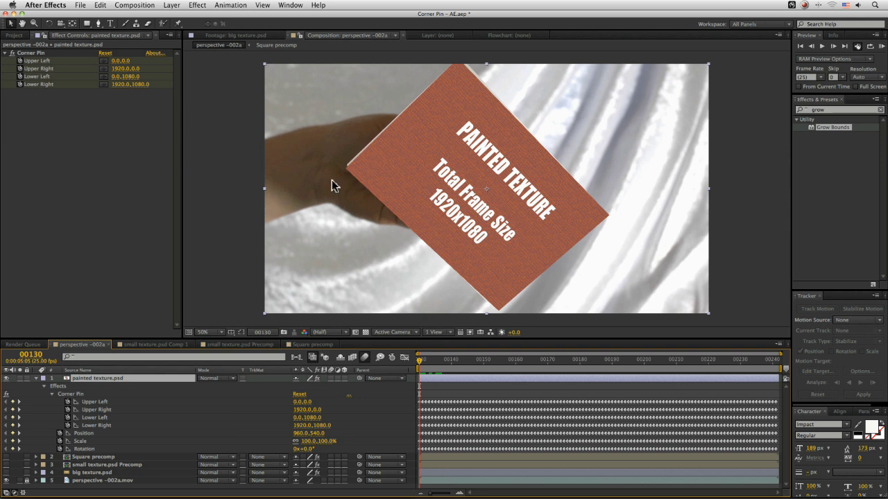
left_click(36, 379)
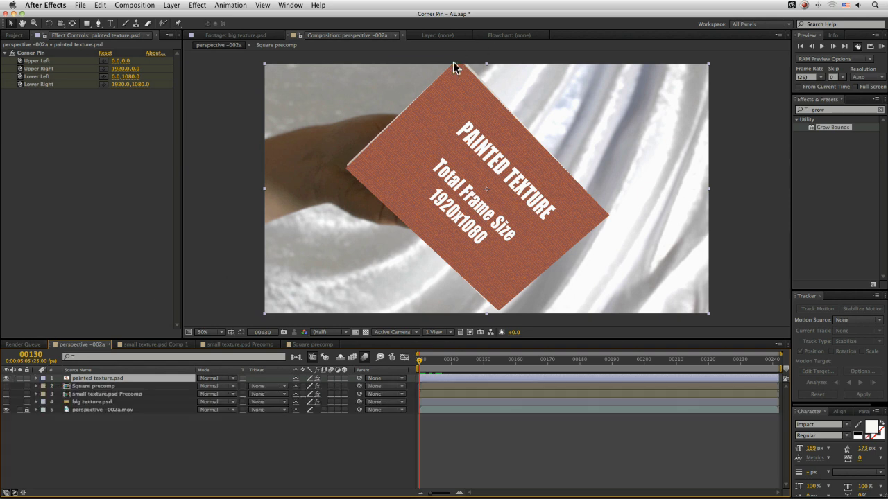
Hide the painted texture.psd layer and step through the footage to frame 209, where the whole card is in view
left_click_drag(436, 354, 516, 362)
left_click(6, 378)
left_click_drag(521, 364, 676, 368)
key("Page_Up")
key("Page_Up")
key("Page_Up")
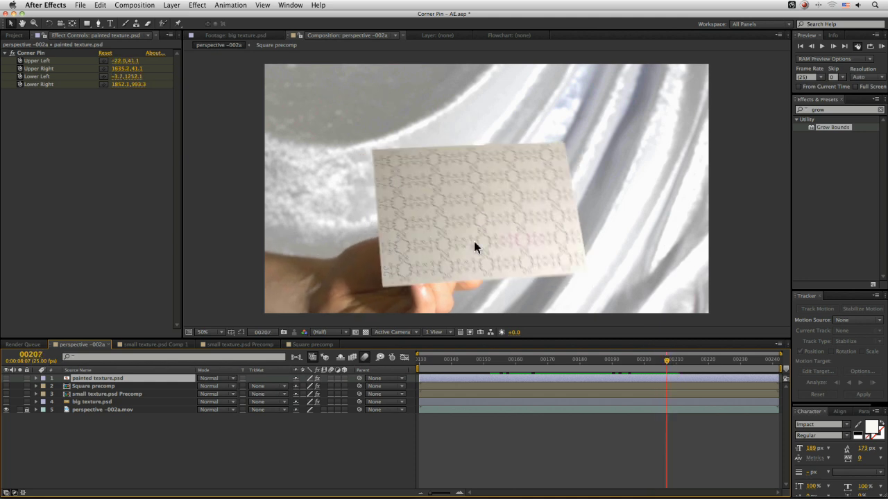
key("Page_Down")
key("Page_Down")
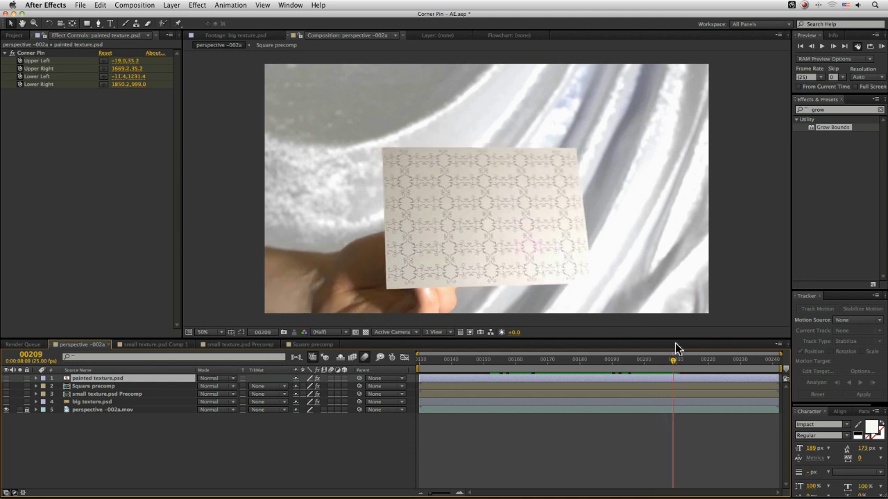
Show the painted texture.psd layer again, enable its motion blur and scrub through the composition
left_click(7, 379)
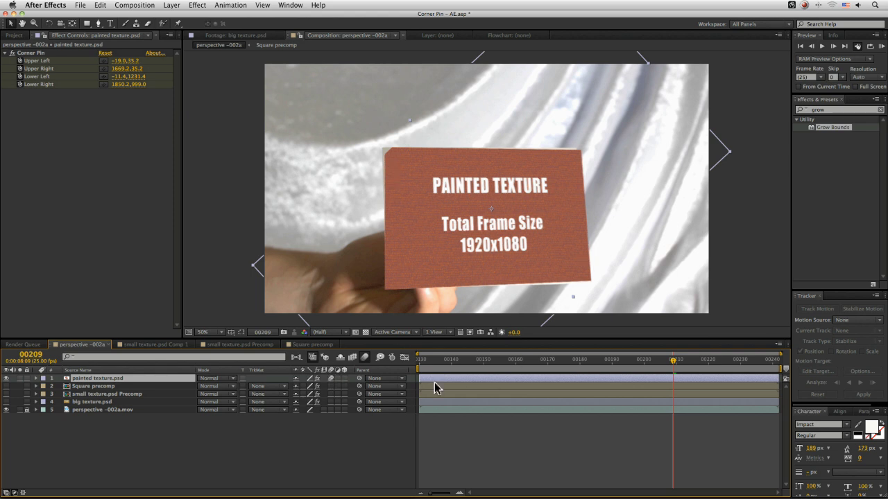
left_click_drag(553, 366, 515, 366)
mouse_move(456, 378)
left_mouse_down()
mouse_move(470, 378)
mouse_move(420, 380)
mouse_move(470, 378)
left_mouse_up()
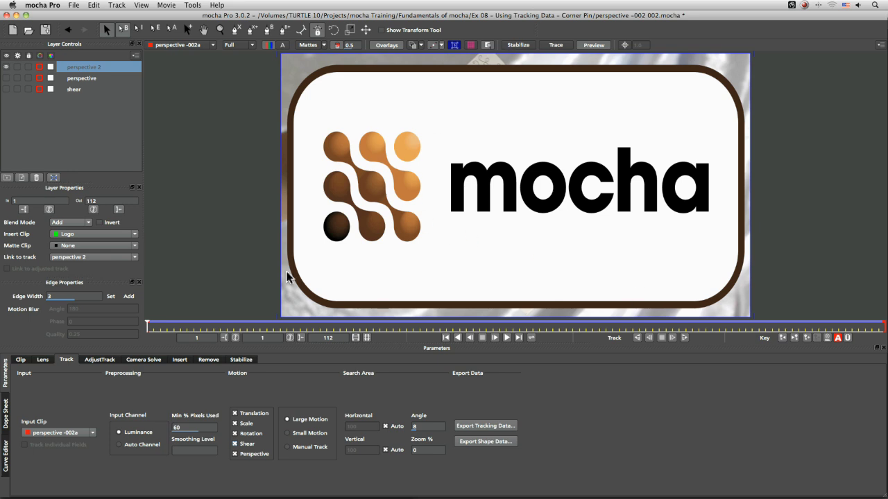
Switch to mocha Pro, scrub the perspective 2 insert to frame 53 to review its motion and return to frame 1
left_click_drag(170, 328, 128, 337)
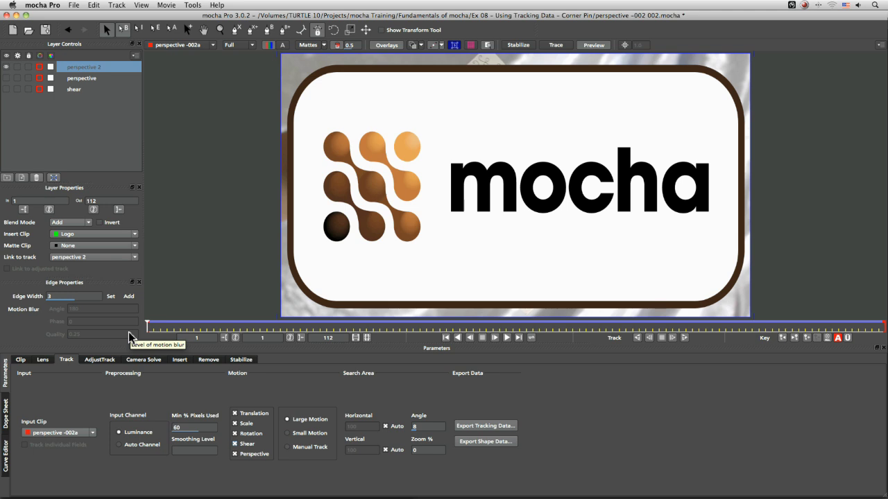
left_click_drag(170, 328, 492, 327)
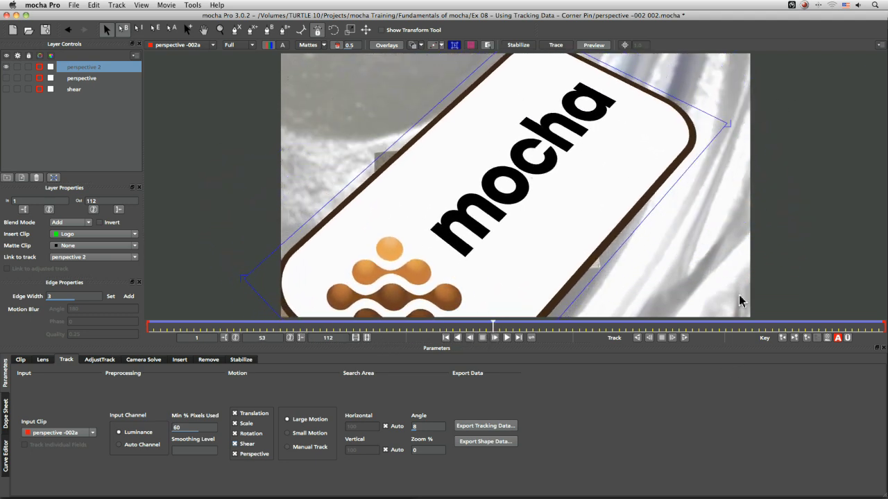
left_click_drag(492, 326, 119, 344)
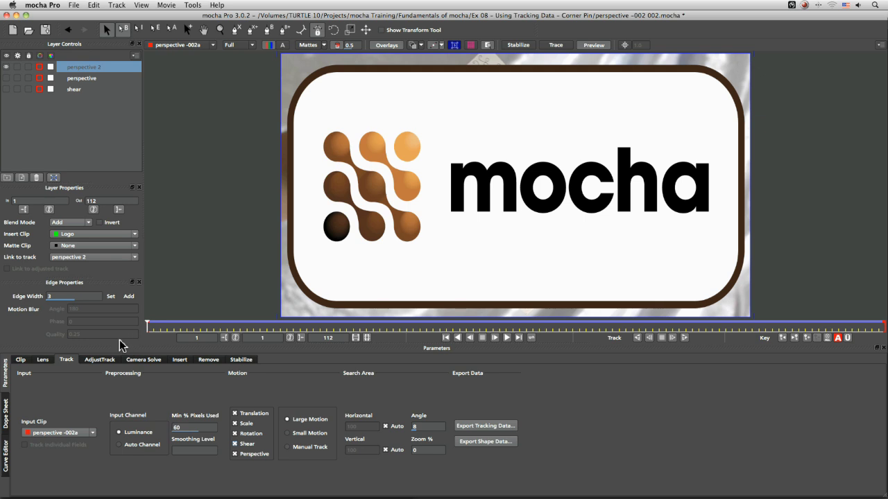
Open the tracking data export and review the available formats, keeping After Effects Corner Pin [supports motion blur] selected
left_click(485, 426)
left_click(572, 246)
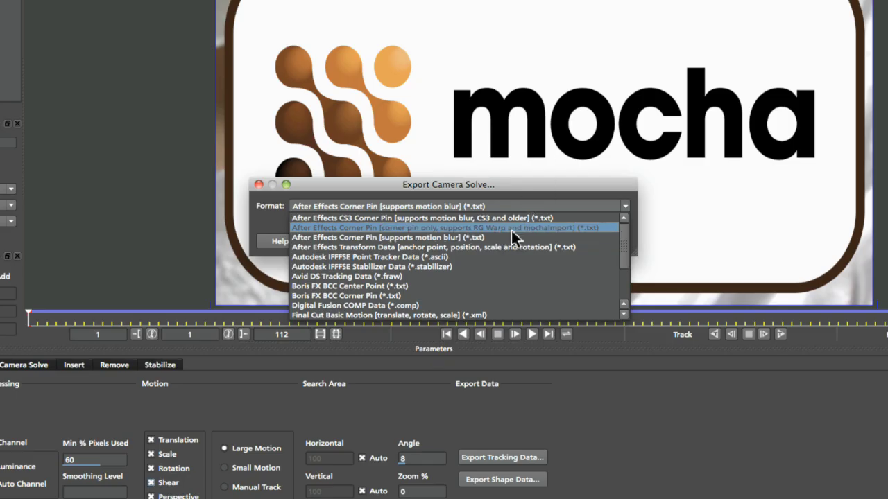
left_click_drag(615, 231, 622, 262)
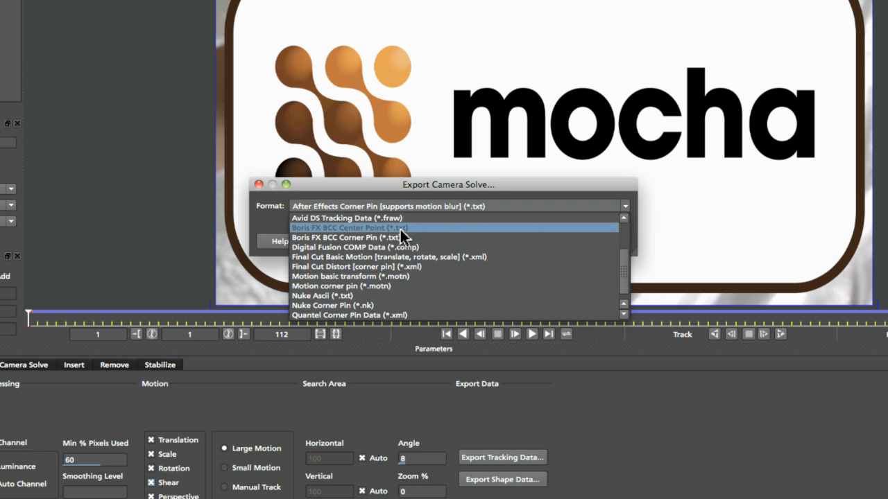
scroll(627, 248, "up", 1)
scroll(628, 248, "up", 2)
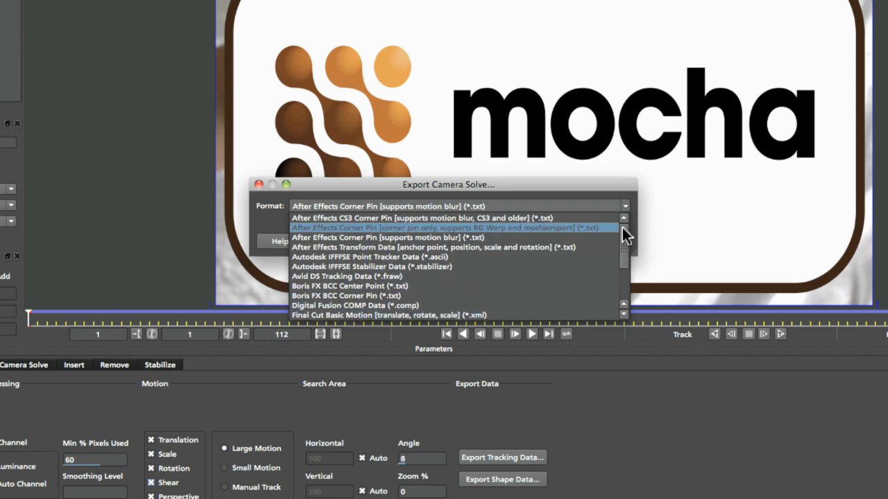
scroll(625, 245, "down", 1)
scroll(624, 243, "up", 1)
scroll(624, 243, "down", 1)
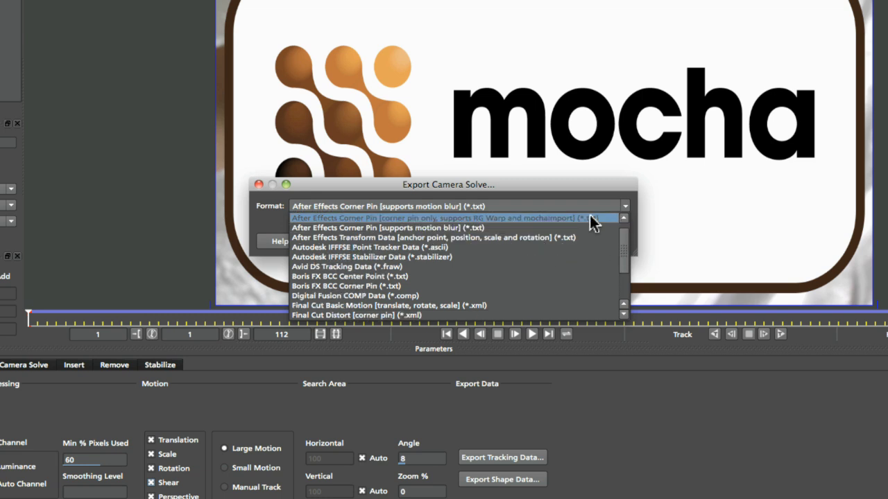
left_click(582, 226)
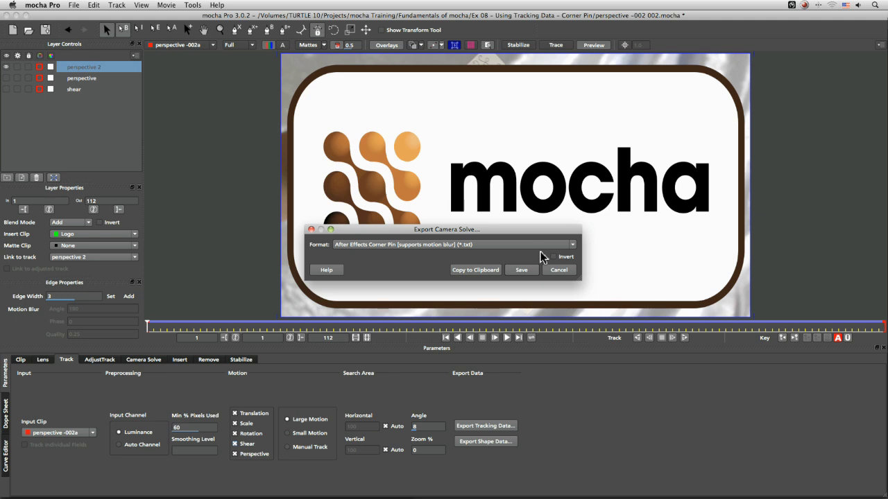